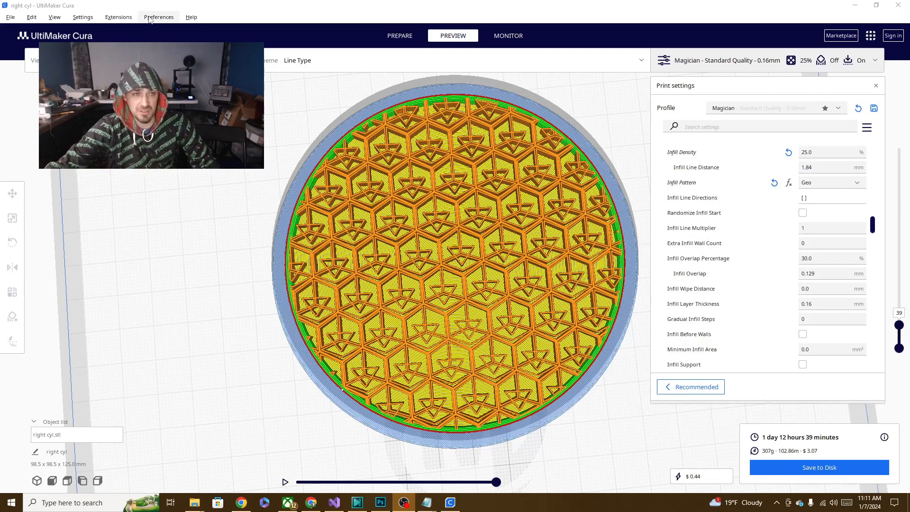
# - Check Cura for updates, and look up the UltiMaker Cura 5.6.0 downloads on the UltiMaker website in Chrome
pyautogui.click(118, 17)
pyautogui.moveTo(161, 32)
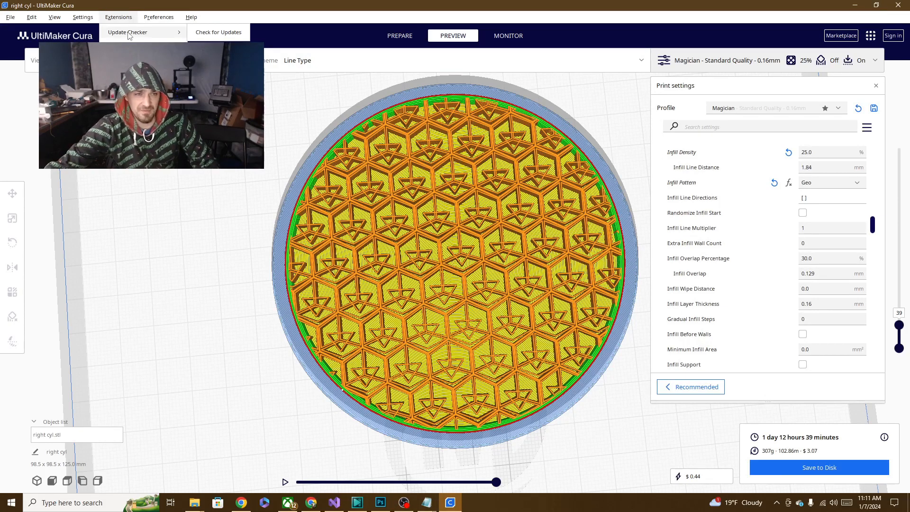
pyautogui.click(225, 34)
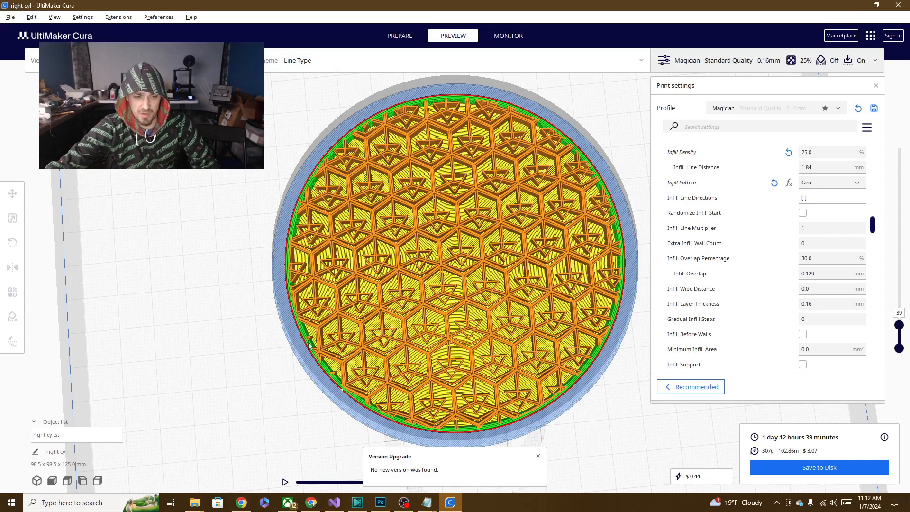
pyautogui.click(313, 505)
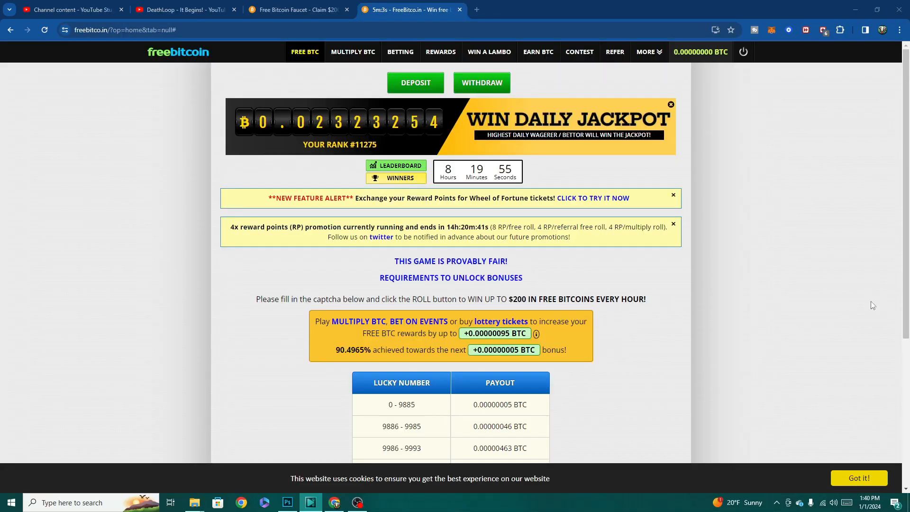
pyautogui.moveTo(905, 267); pyautogui.dragTo(905, 413)
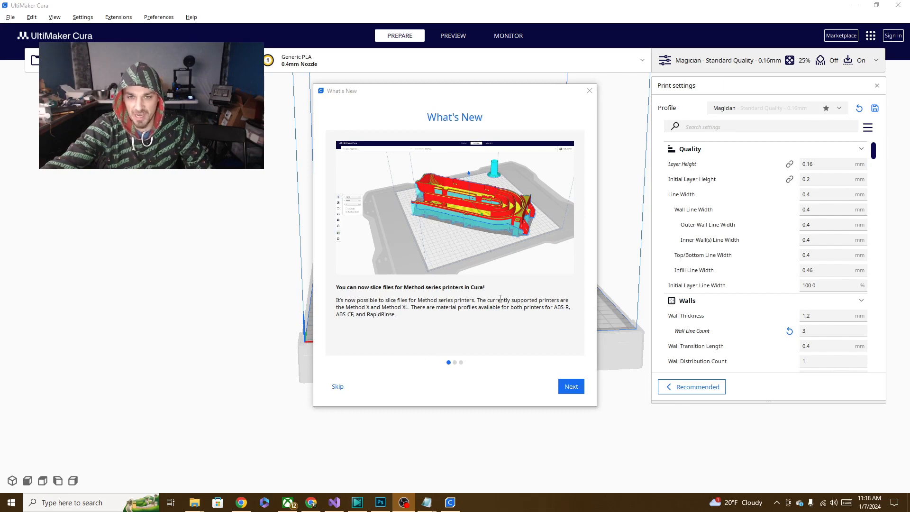
# - Go through the What's New pages up to the CuraEngine Tiled Infill Generation plugin announcement and close the dialog
pyautogui.click(575, 386)
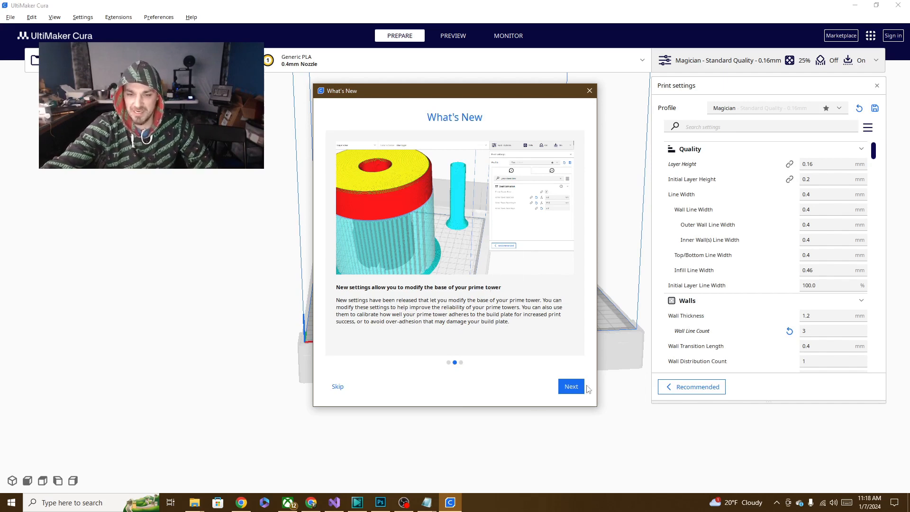
pyautogui.click(572, 387)
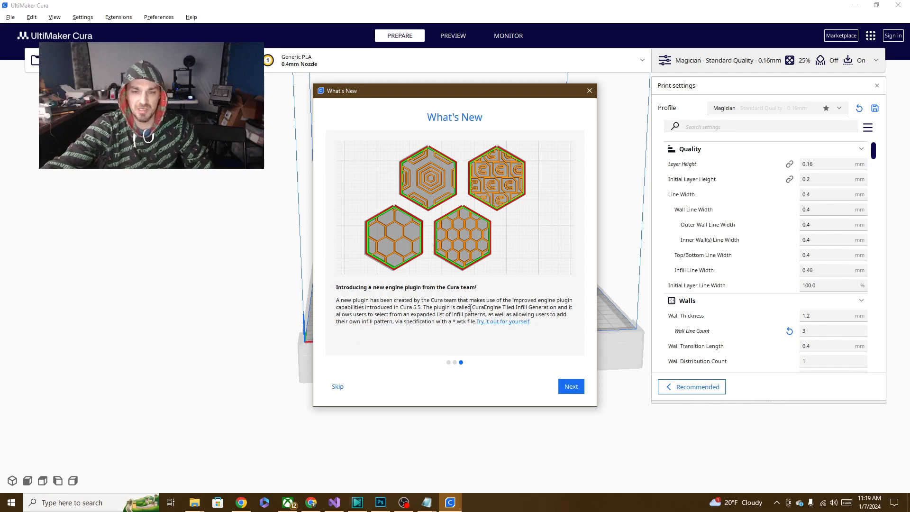
pyautogui.moveTo(456, 308); pyautogui.dragTo(556, 307)
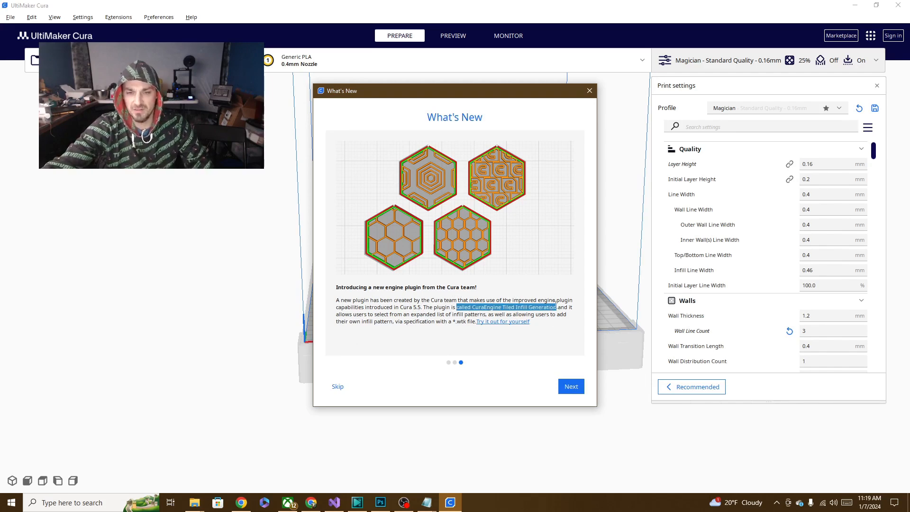
pyautogui.tripleClick(473, 309)
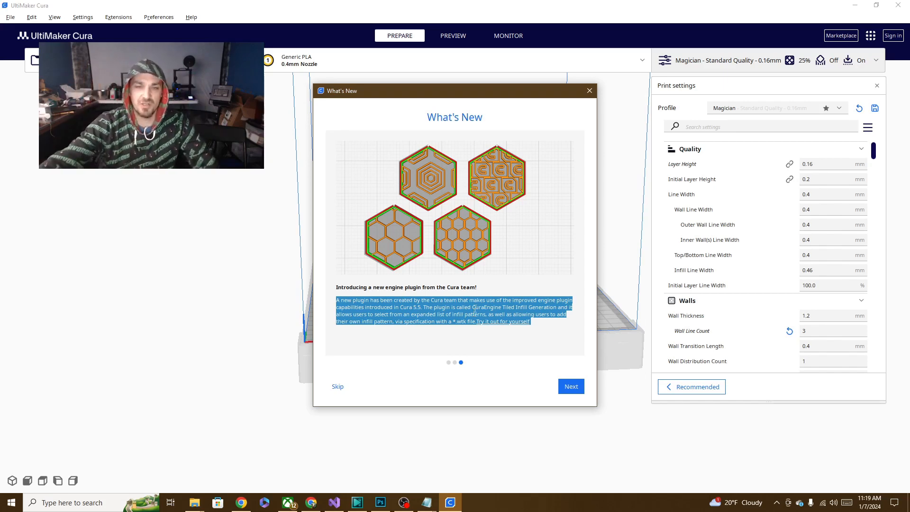
pyautogui.click(499, 332)
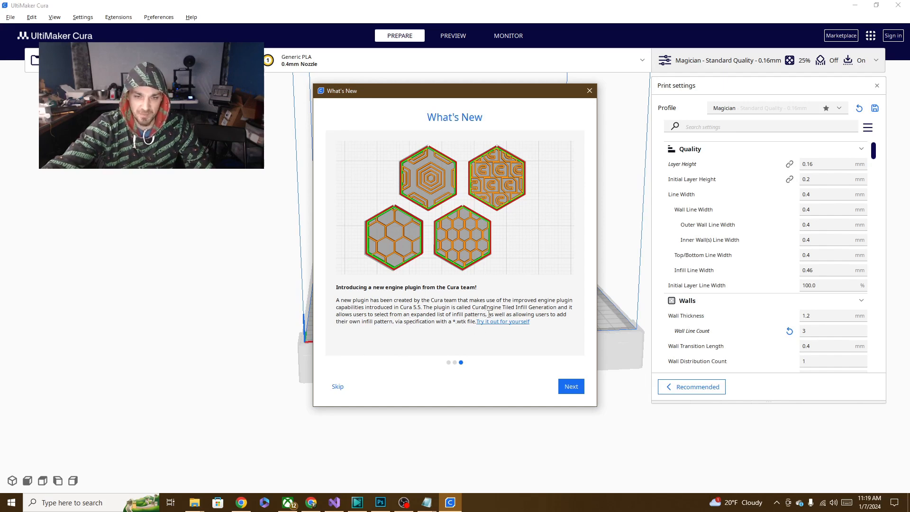
pyautogui.click(588, 90)
# - Bring up the Infill settings and load right cyl.stl from File Explorer onto the build plate
pyautogui.scroll(-6, 816, 196)
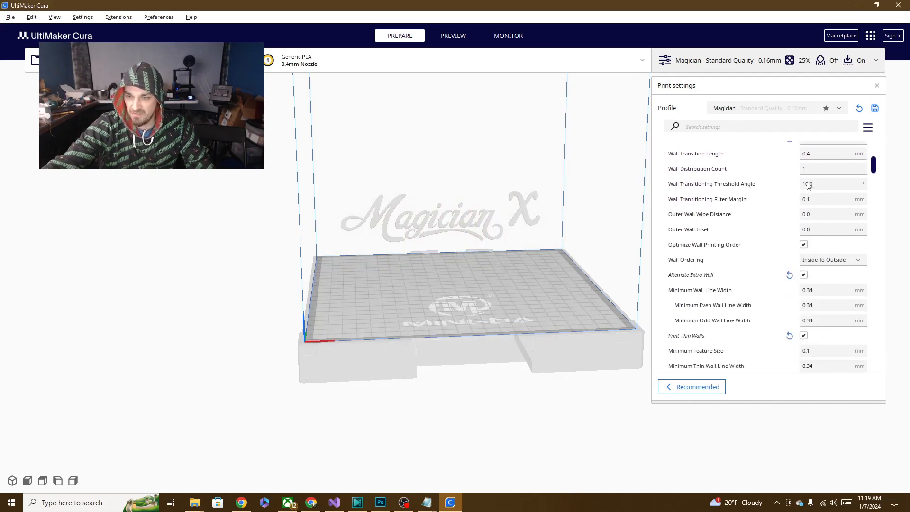
pyautogui.scroll(-8, 816, 196)
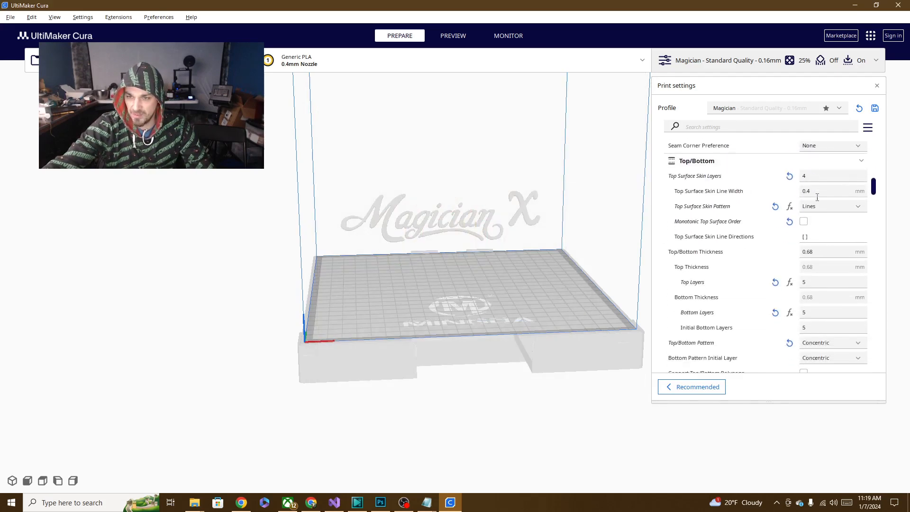
pyautogui.scroll(-10, 816, 198)
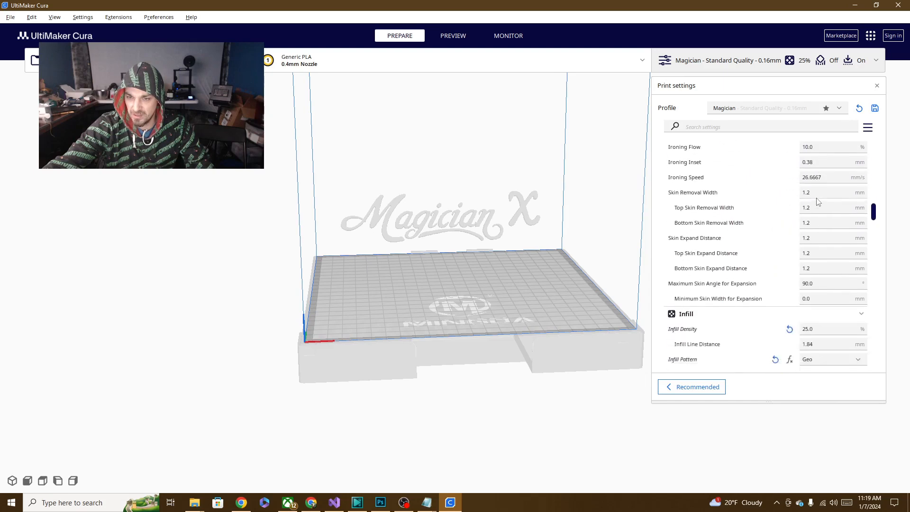
pyautogui.scroll(-5, 816, 202)
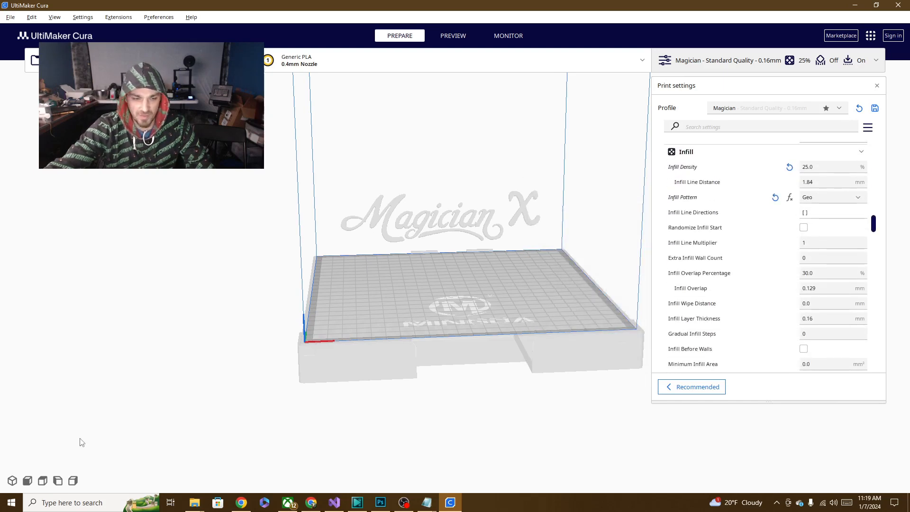
pyautogui.click(196, 504)
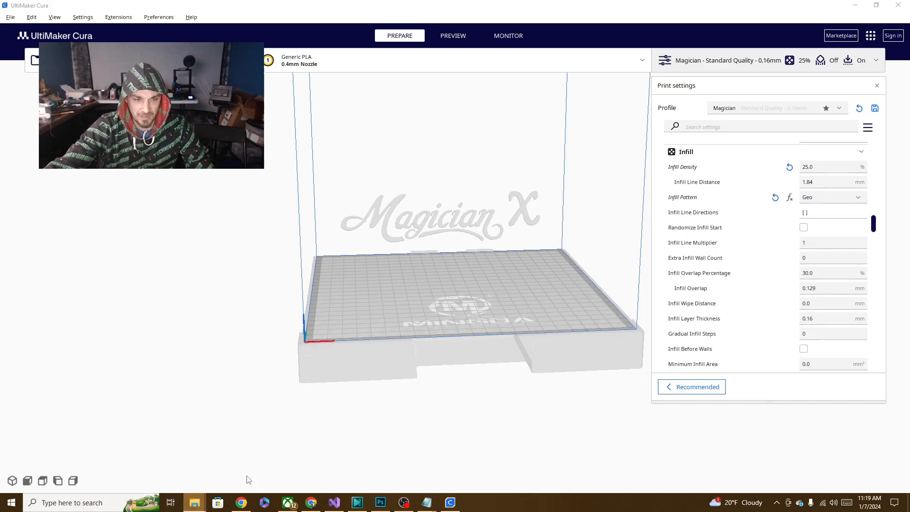
pyautogui.moveTo(909, 417); pyautogui.dragTo(417, 289)
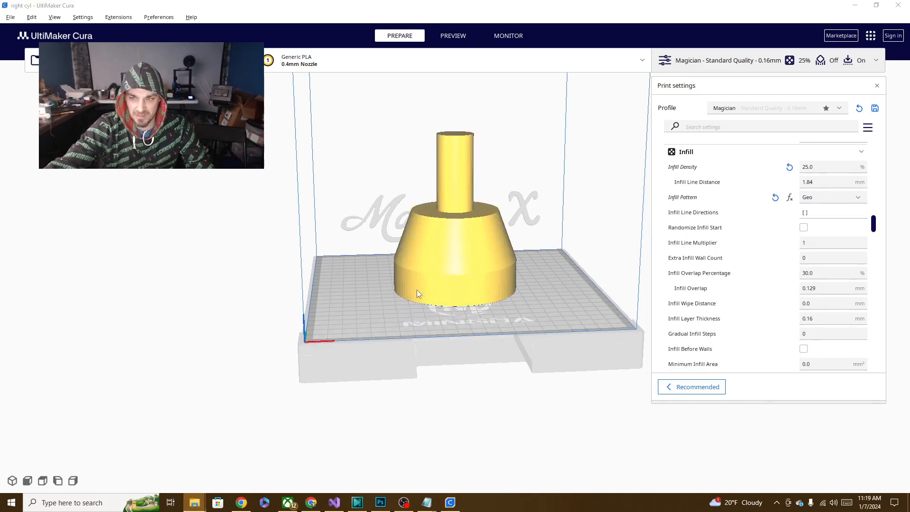
# - Set the infill pattern to Foxhead1 and slice the model
pyautogui.click(855, 197)
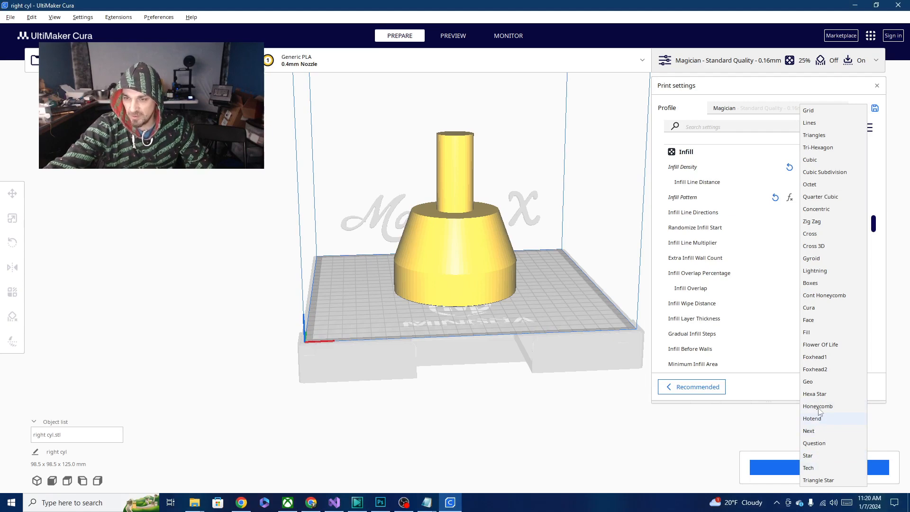
pyautogui.click(814, 357)
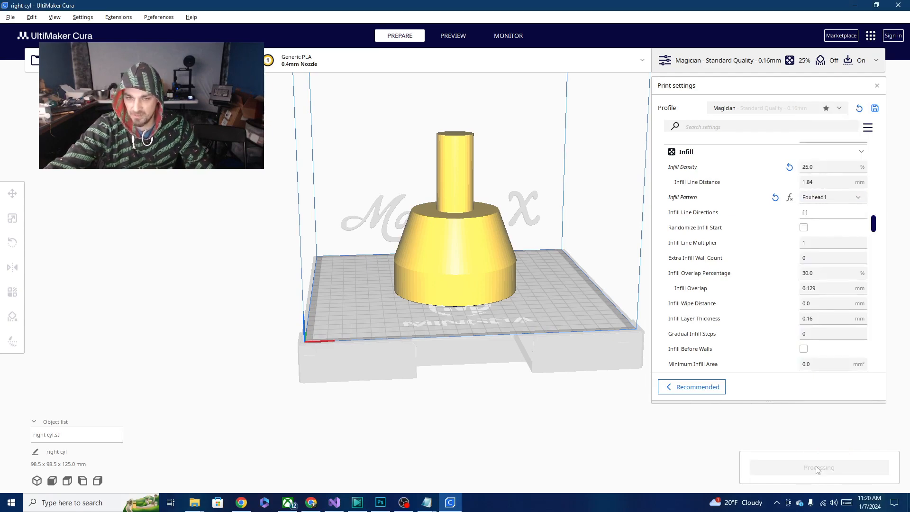
pyautogui.moveTo(547, 263); pyautogui.dragTo(557, 321, button='right')
pyautogui.scroll(5, 476, 290)
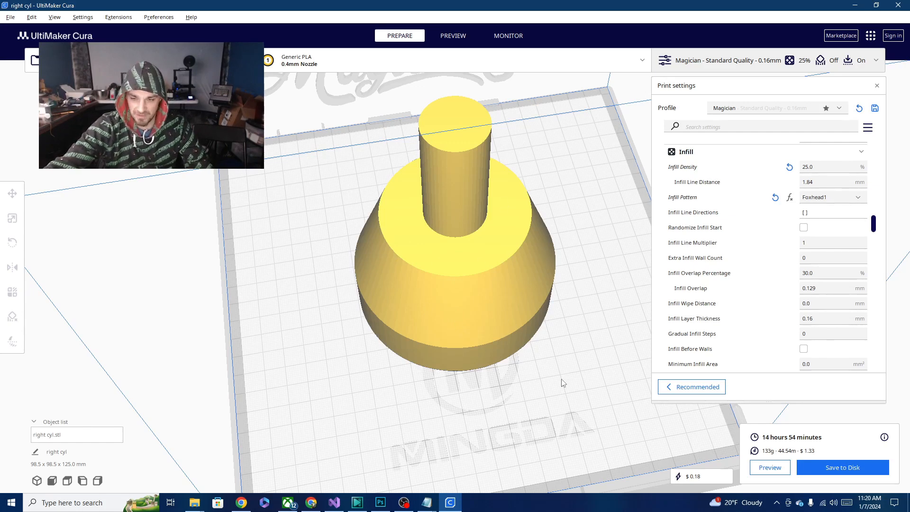
# - Preview the sliced model, lower the top visible layer to 167 and examine the Foxhead1 infill up close
pyautogui.click(445, 38)
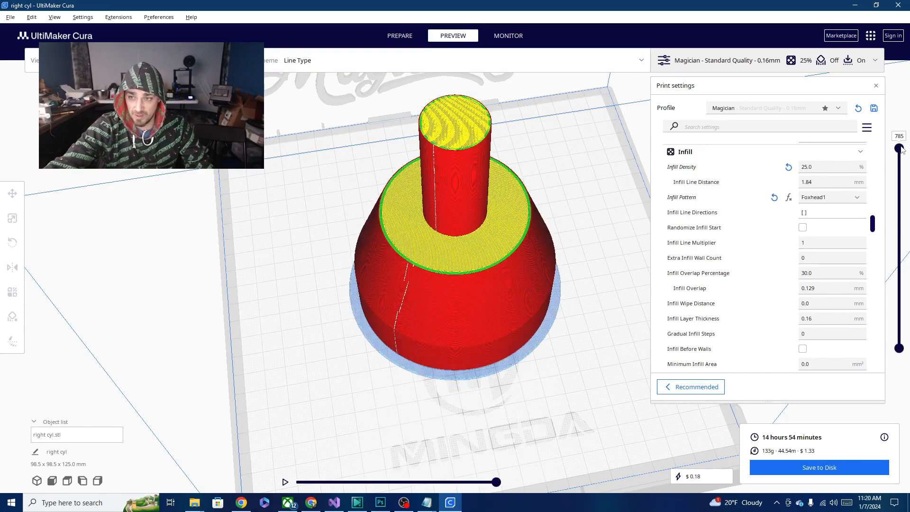
pyautogui.moveTo(902, 150); pyautogui.dragTo(908, 301)
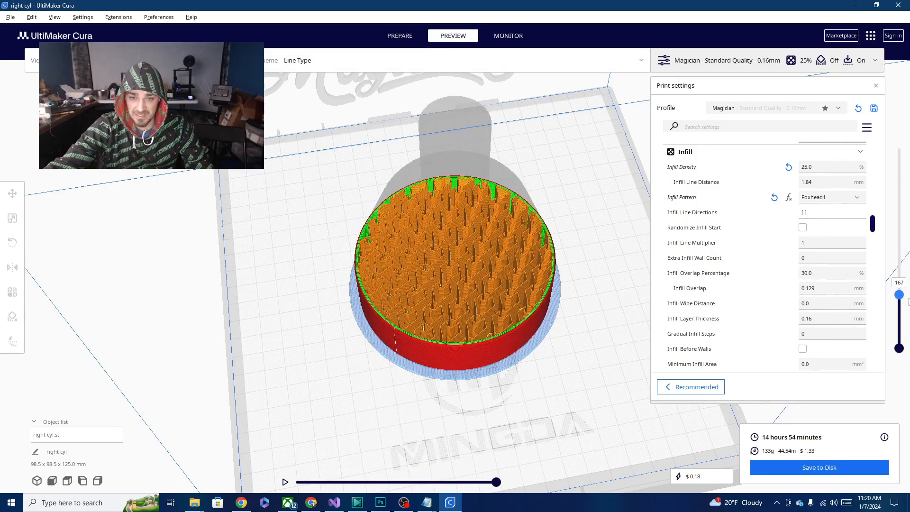
pyautogui.scroll(10, 412, 329)
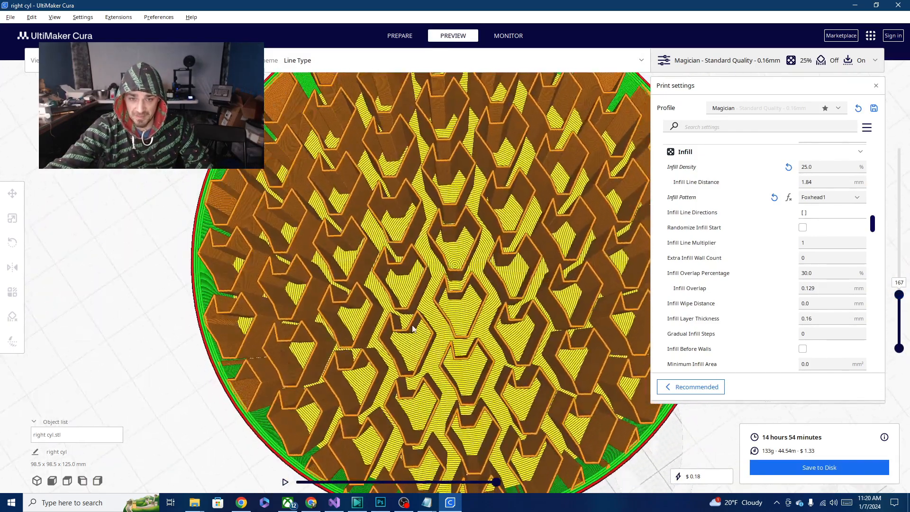
pyautogui.moveTo(412, 328); pyautogui.dragTo(278, 342, button='right')
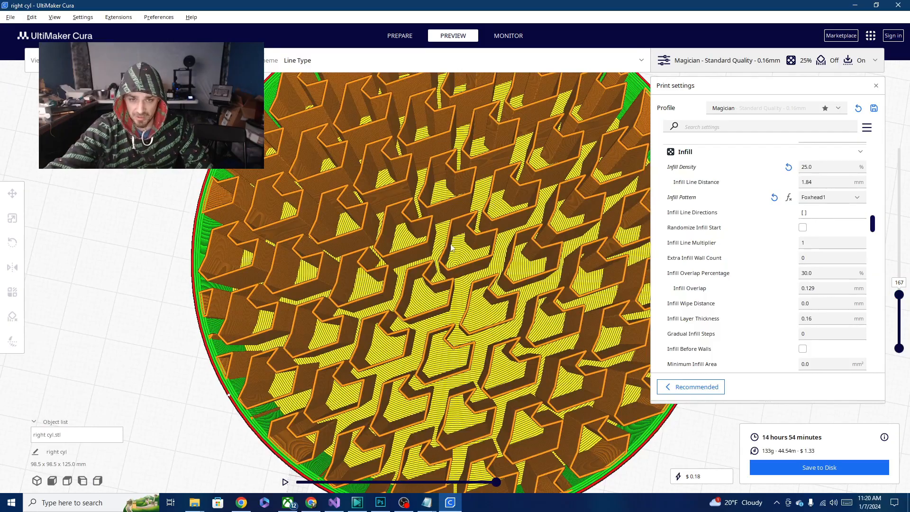
pyautogui.moveTo(404, 258); pyautogui.dragTo(456, 202, button='right')
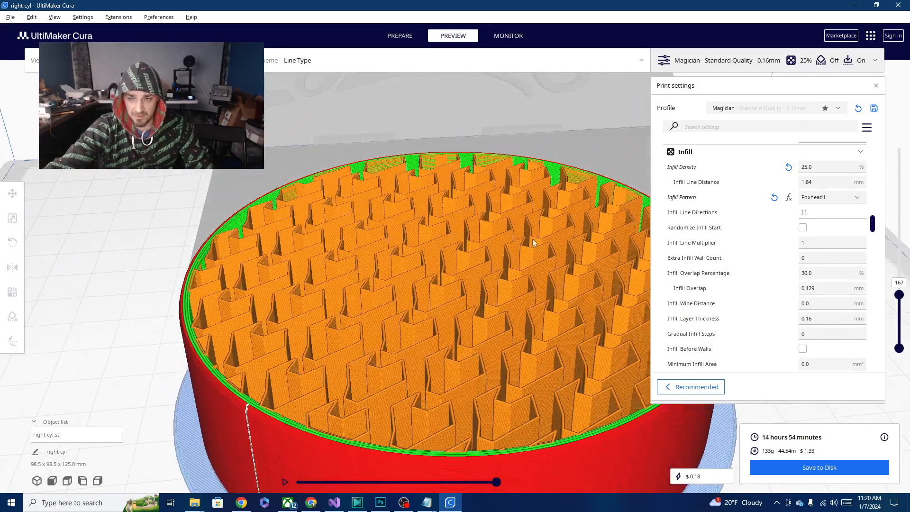
# - Set the infill pattern to Face and slice the model again
pyautogui.click(859, 198)
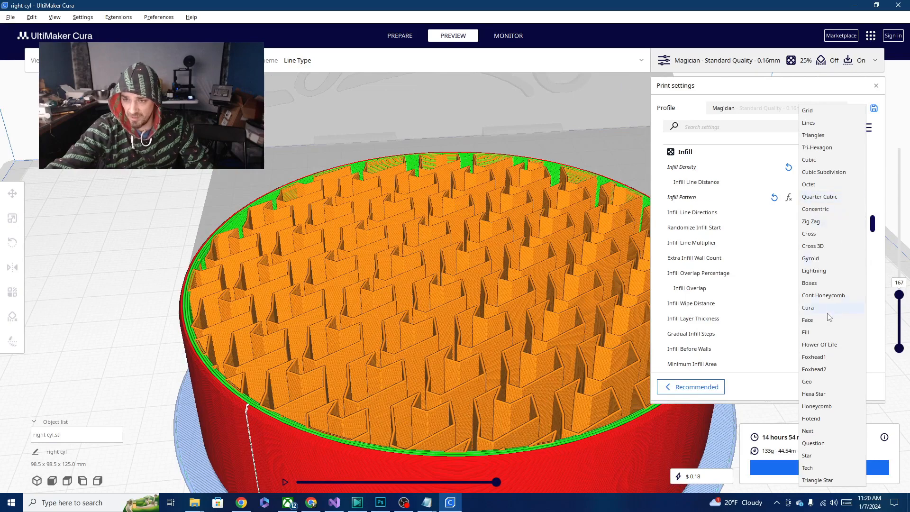
pyautogui.click(814, 321)
pyautogui.click(819, 468)
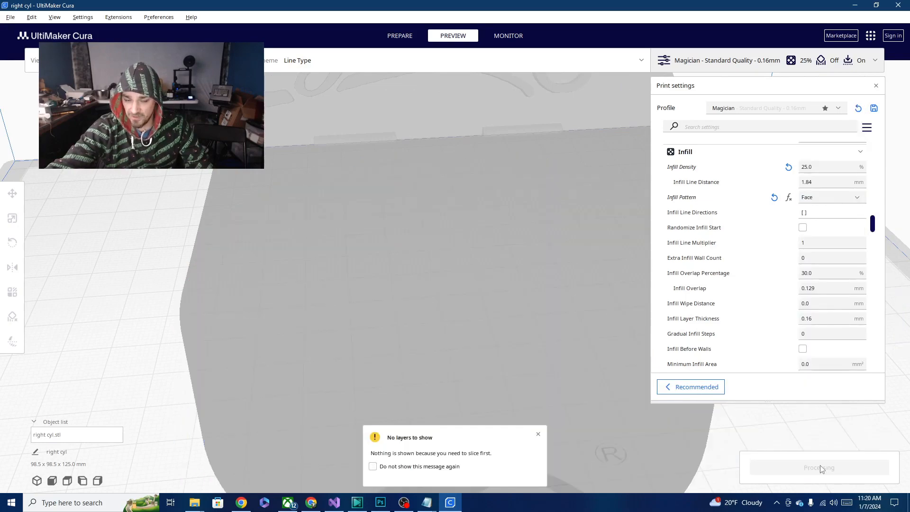
pyautogui.moveTo(477, 320); pyautogui.dragTo(505, 368, button='right')
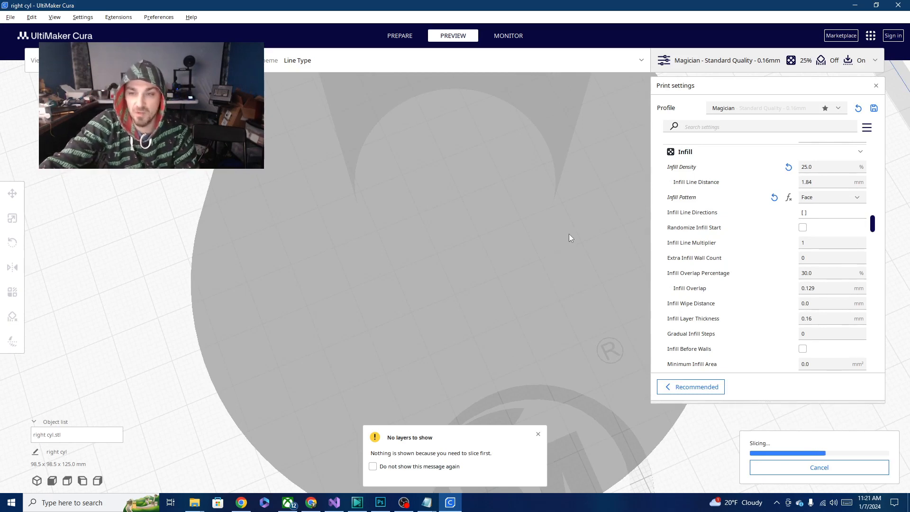
# - View the polygon definitions in the face WKT file in the plugin's tiles folder, and examine the sliced Face infill in Cura
pyautogui.click(194, 502)
pyautogui.click(51, 462)
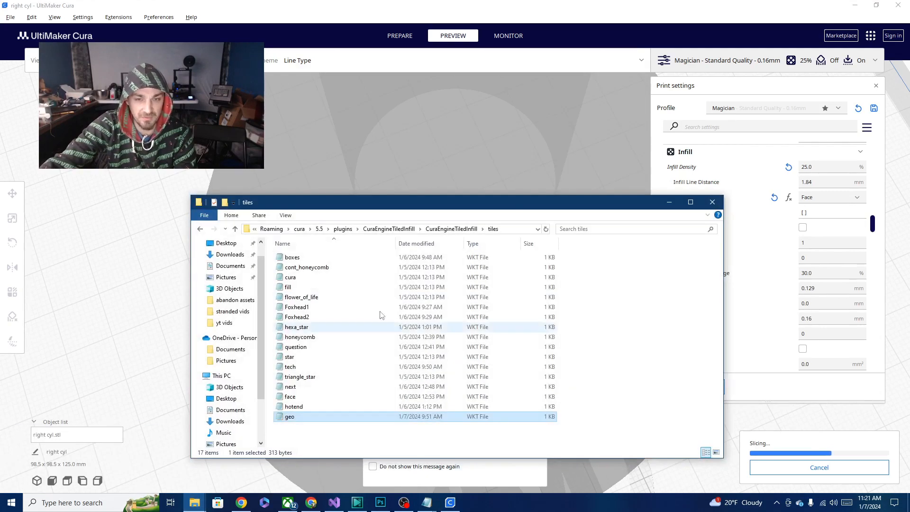
pyautogui.moveTo(462, 202); pyautogui.dragTo(365, 110)
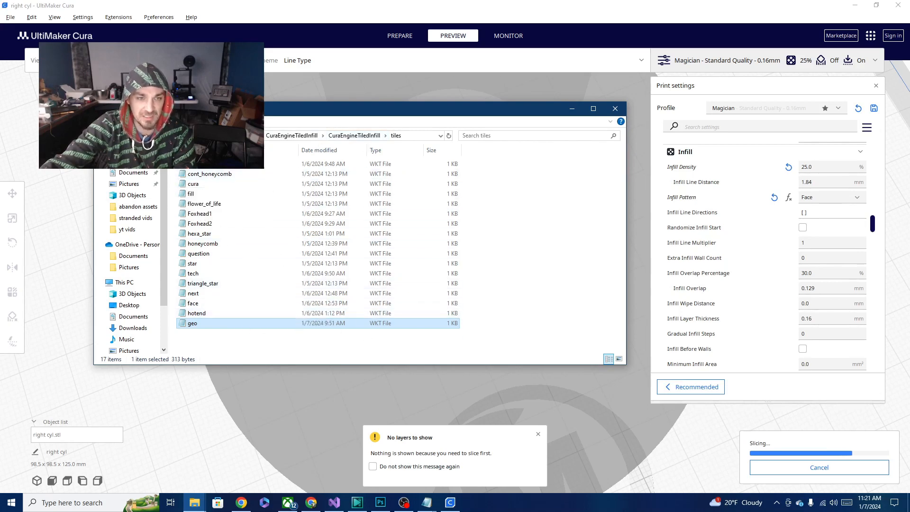
pyautogui.doubleClick(193, 304)
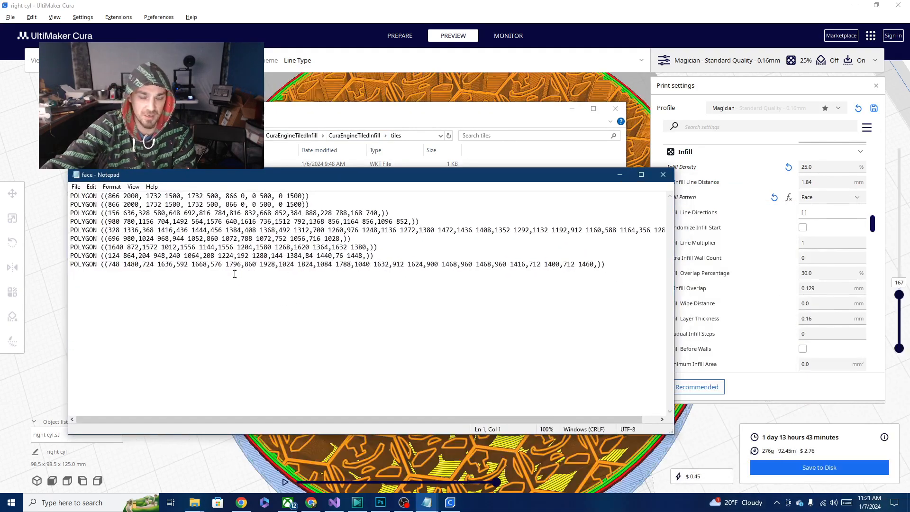
pyautogui.click(665, 175)
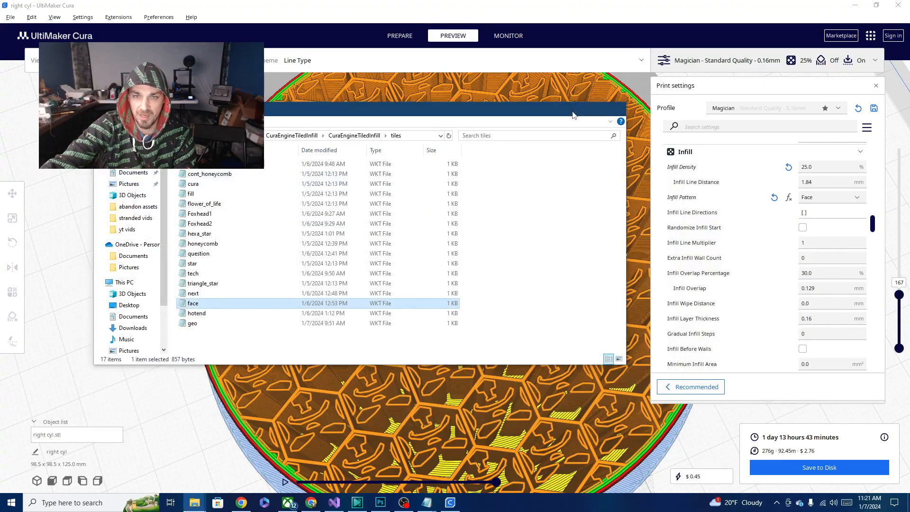
pyautogui.click(573, 113)
pyautogui.moveTo(318, 243); pyautogui.dragTo(678, 358, button='right')
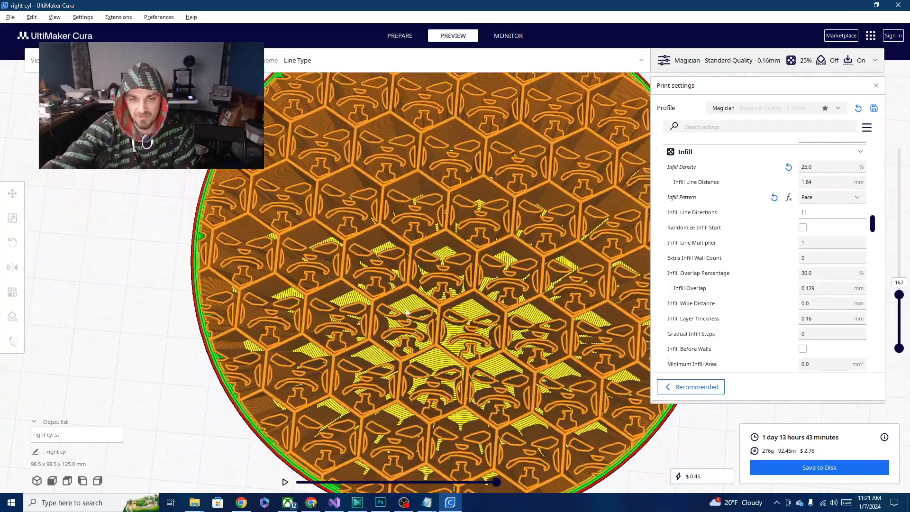
pyautogui.moveTo(406, 308); pyautogui.dragTo(414, 338, button='right')
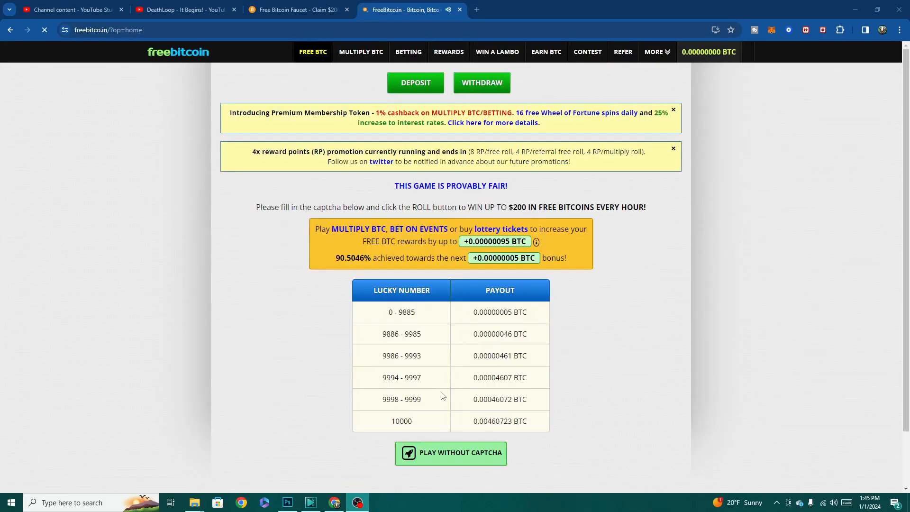
# - On the FreeBitco.in page in Chrome, complete the human check and roll for free bitcoin
pyautogui.scroll(-5, 427, 393)
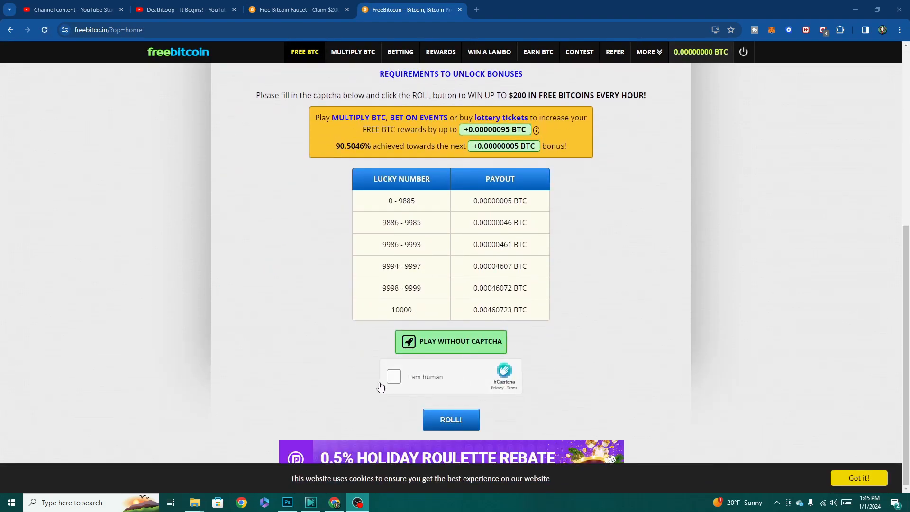
pyautogui.click(393, 377)
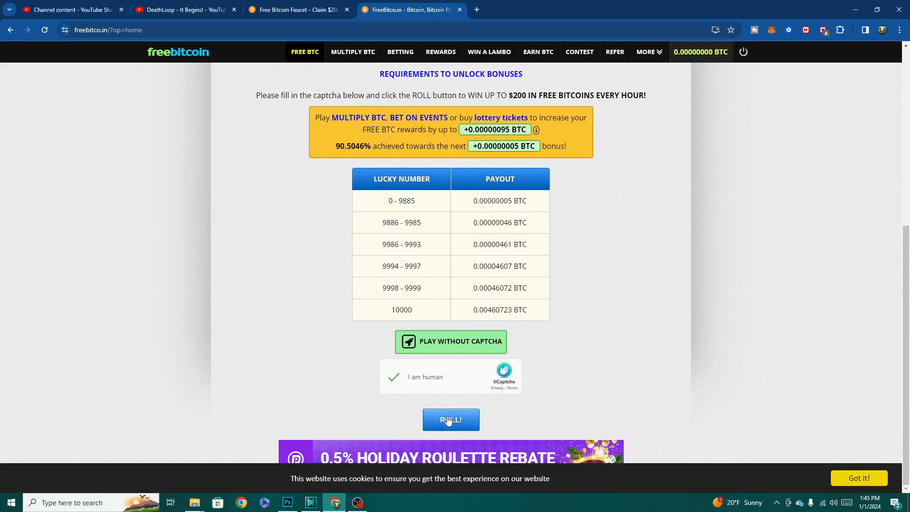
pyautogui.click(447, 420)
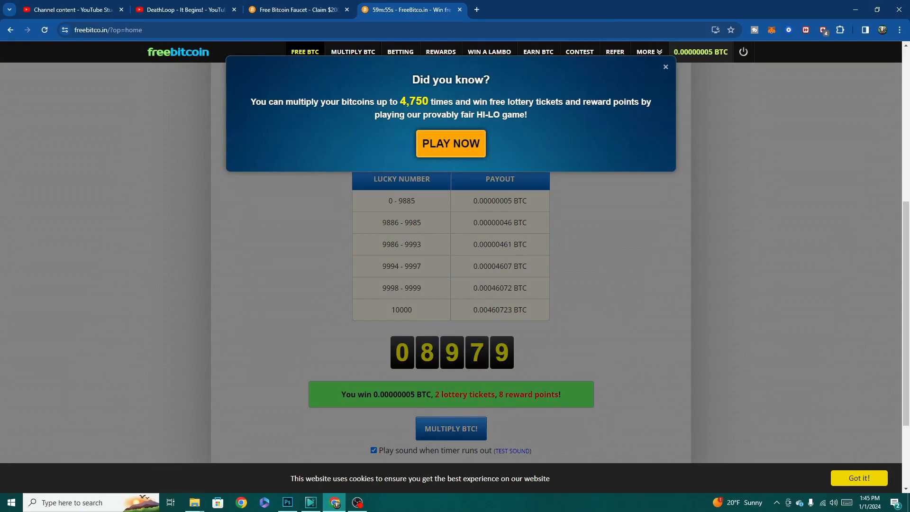
# - Look over FreeBitco.in's Multiply BTC HI-LO game and its betting events
pyautogui.click(447, 150)
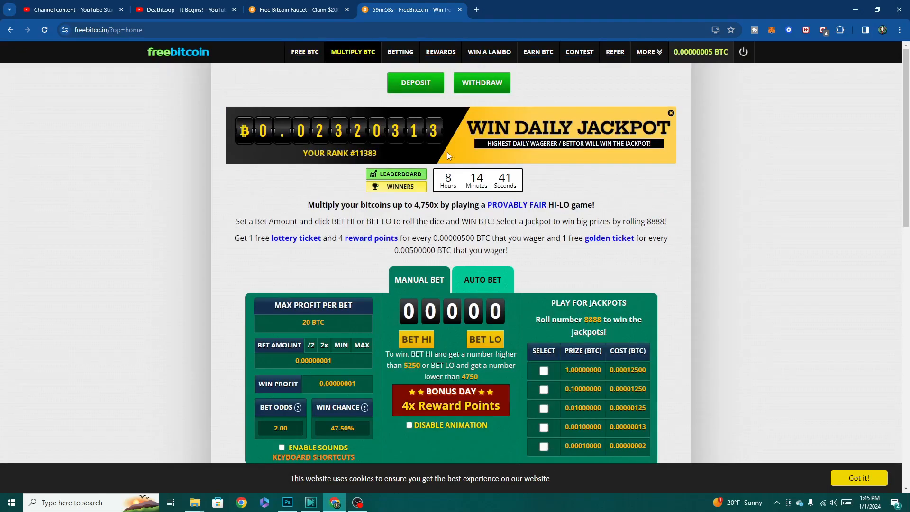
pyautogui.scroll(-4, 457, 163)
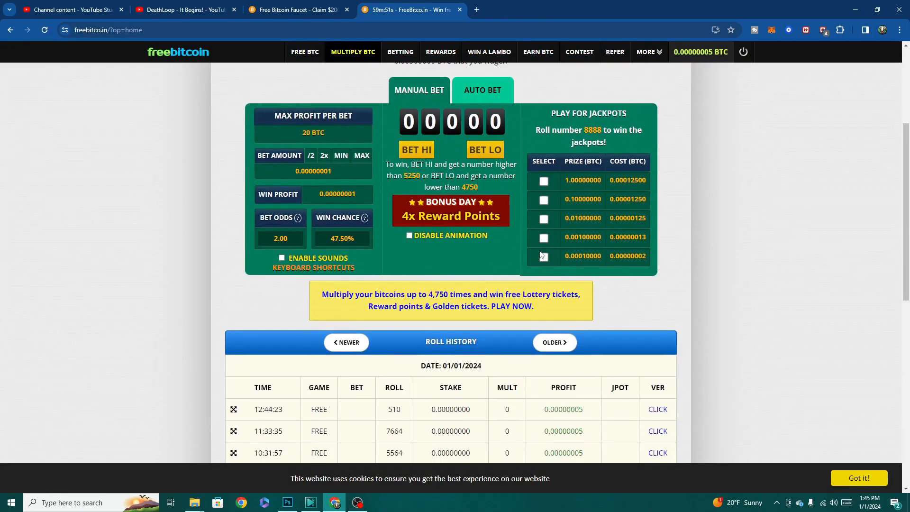
pyautogui.click(400, 52)
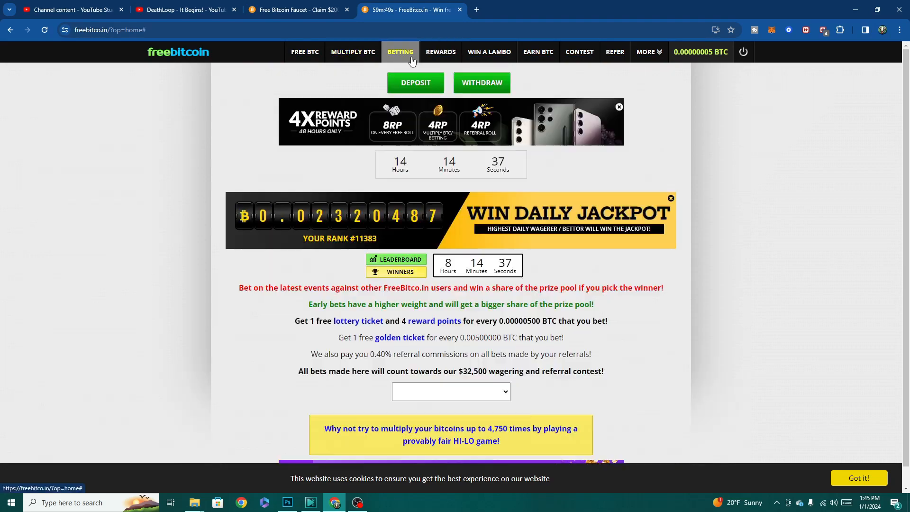
pyautogui.scroll(-5, 483, 356)
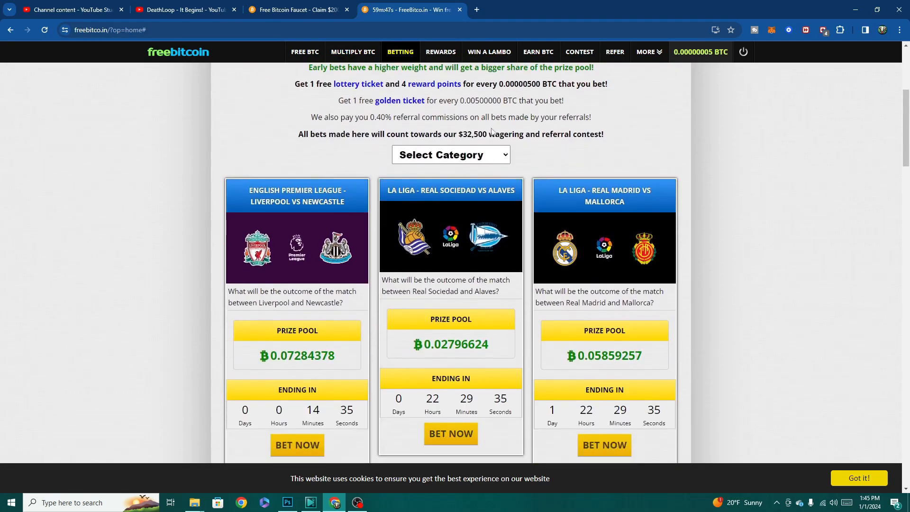
# - Filter the betting events to My Expired Bets and view the placed bet on the NFL Week 17 Cardinals vs Eagles event
pyautogui.click(497, 156)
pyautogui.click(451, 276)
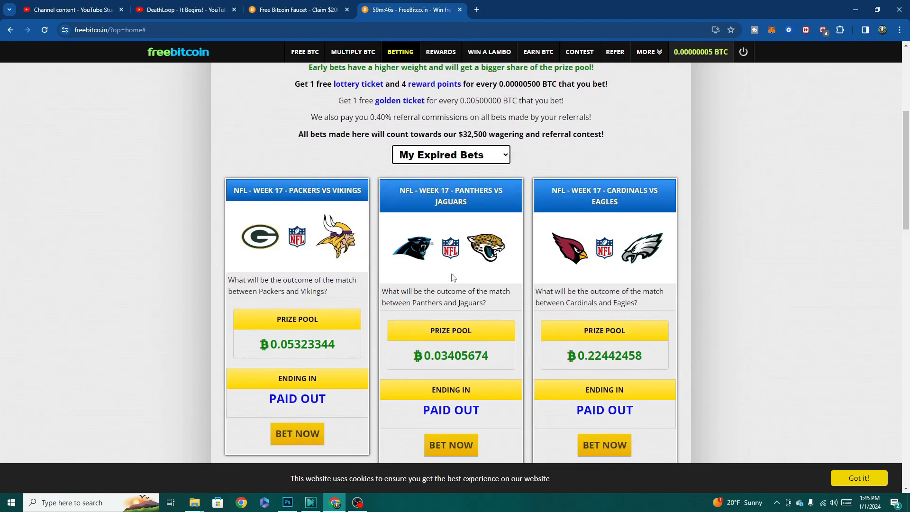
pyautogui.click(604, 444)
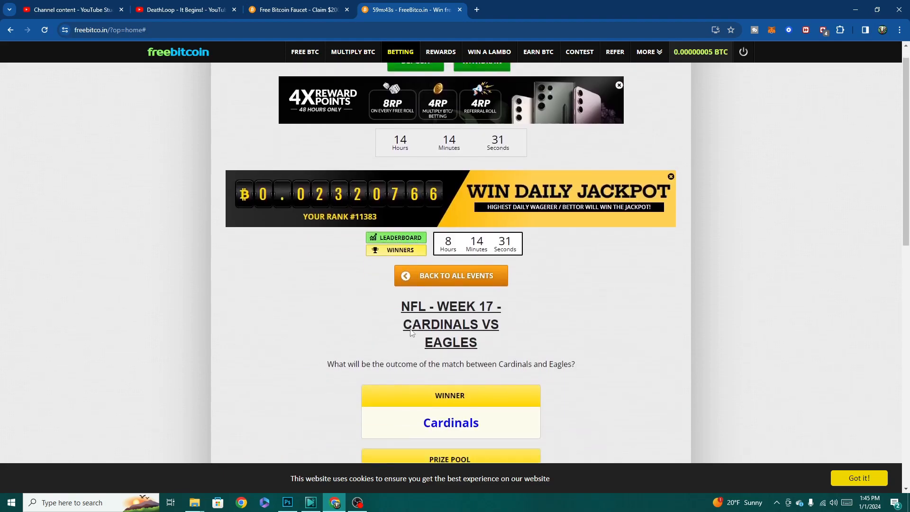
pyautogui.scroll(-8, 419, 325)
pyautogui.scroll(-3, 420, 322)
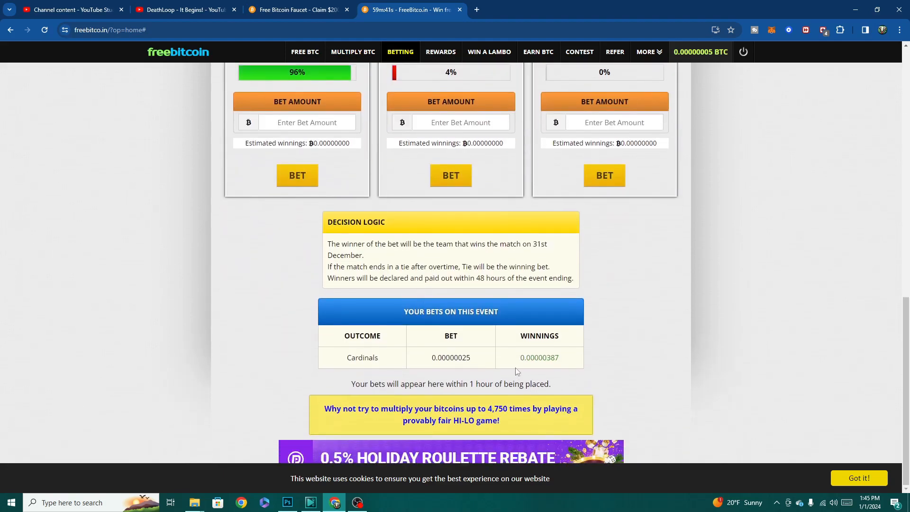
pyautogui.scroll(13, 491, 358)
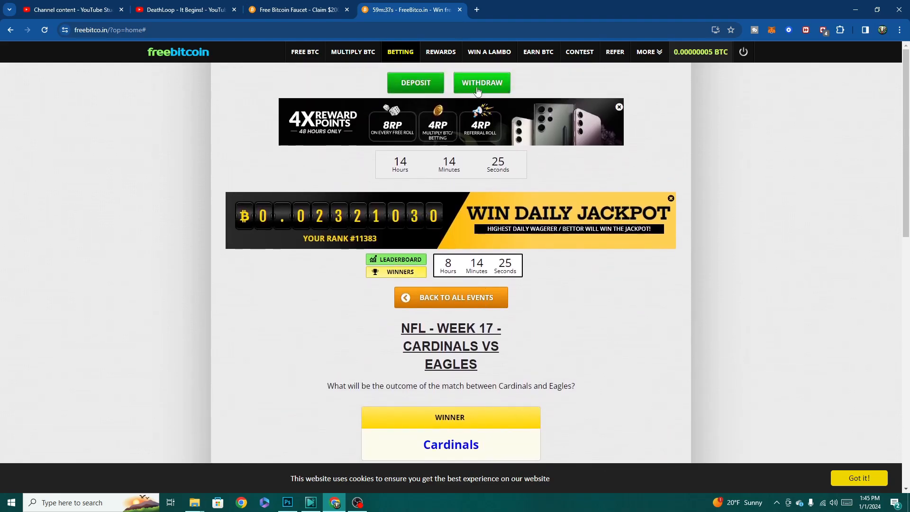
# - View the Bitcoin withdrawal options, including the Instant withdrawal
pyautogui.click(476, 85)
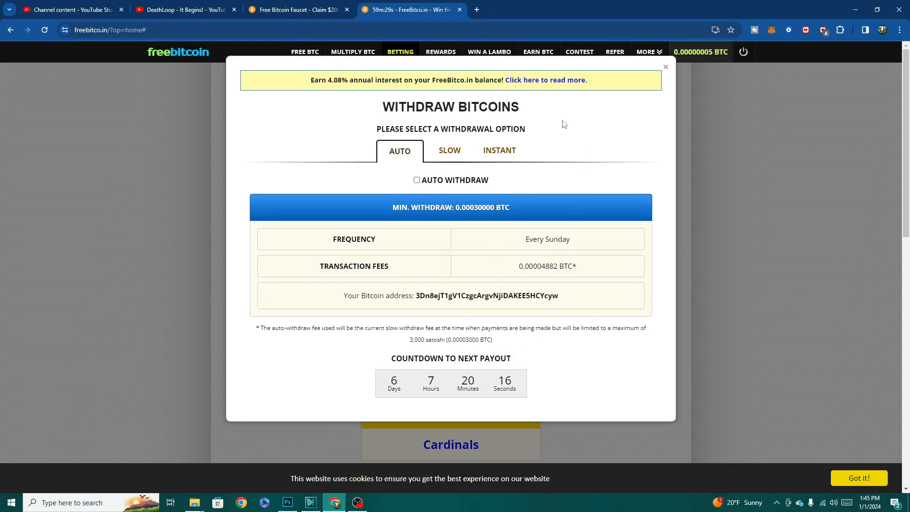
pyautogui.click(498, 152)
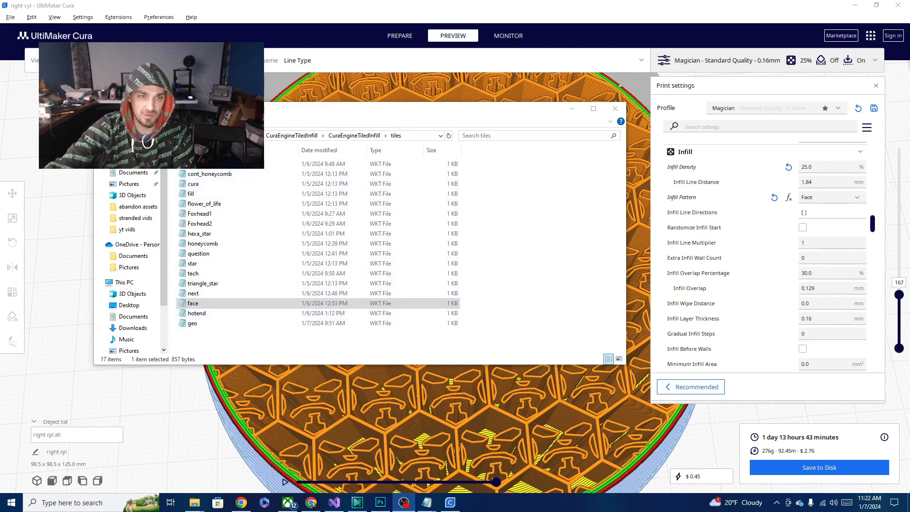
# - In File Explorer, go from the cura folder through 5.6, plugins and both CuraEngineTiledInfill folders to the tiles folder
pyautogui.click(205, 135)
pyautogui.click(194, 207)
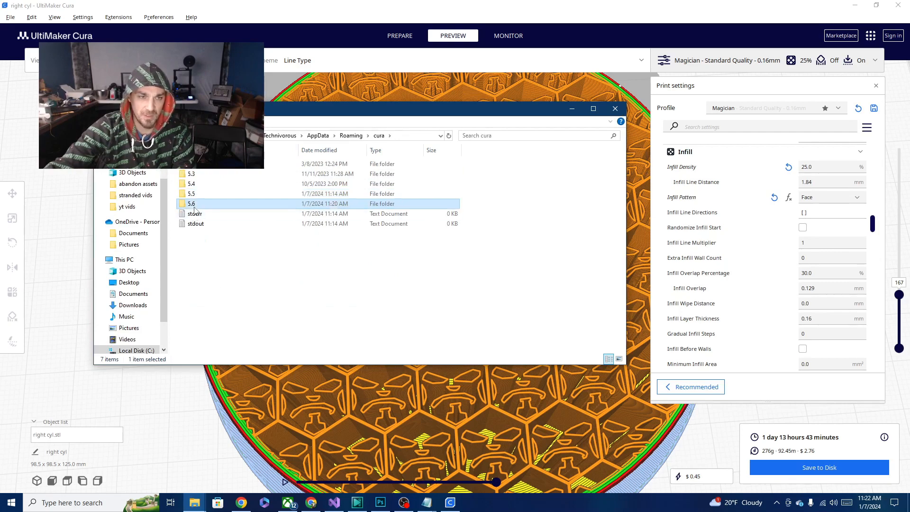
pyautogui.doubleClick(195, 207)
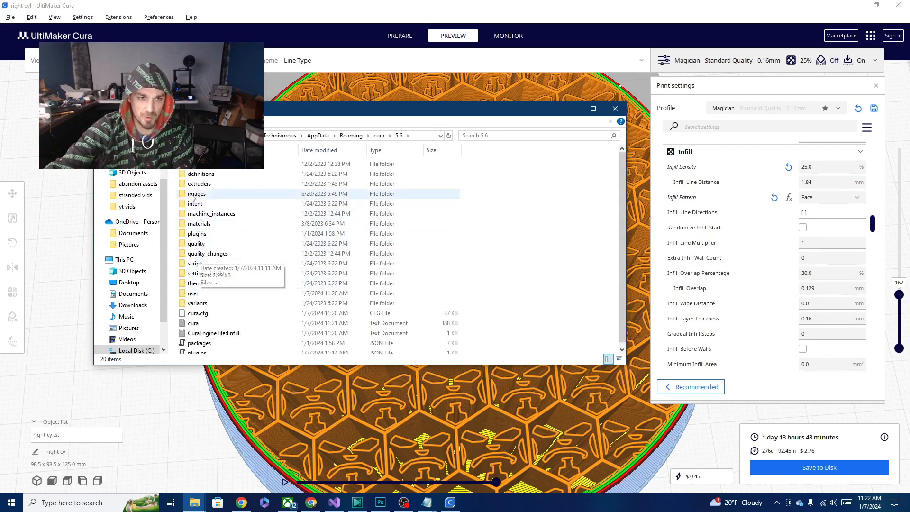
pyautogui.doubleClick(196, 233)
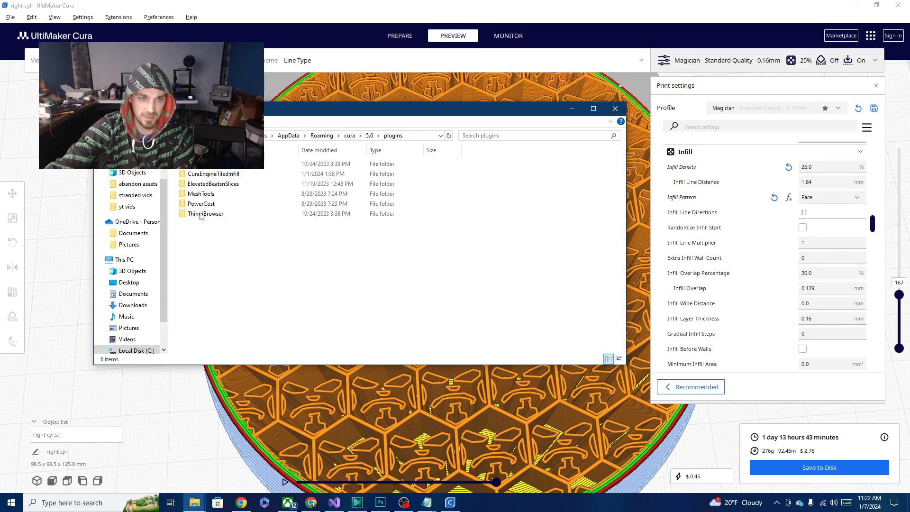
pyautogui.doubleClick(208, 175)
pyautogui.doubleClick(207, 165)
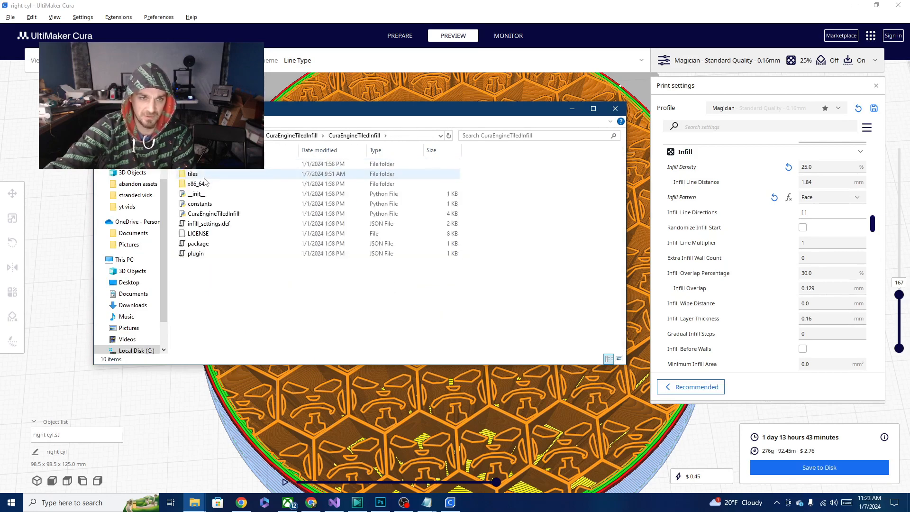
pyautogui.doubleClick(194, 173)
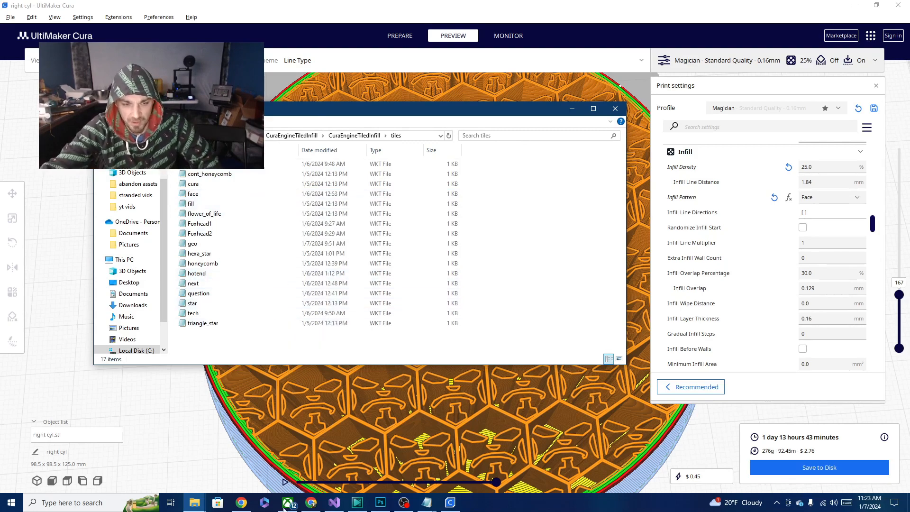
# - Switch to Visual Studio and run the WKT Viz for CURA Infill project
pyautogui.click(336, 504)
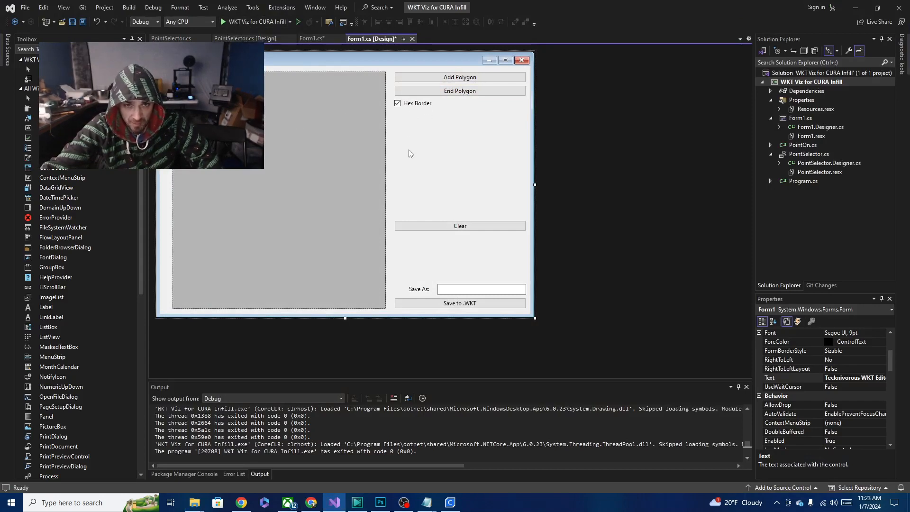
pyautogui.click(252, 23)
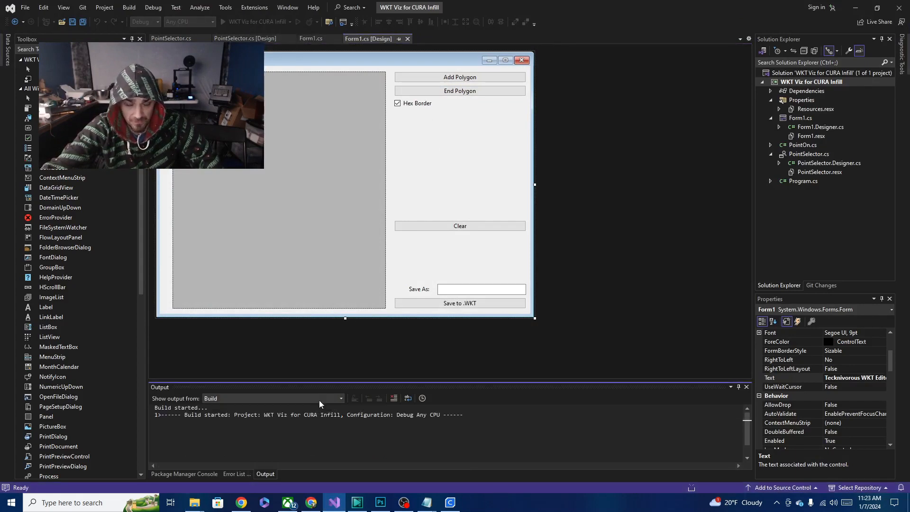
pyautogui.click(184, 510)
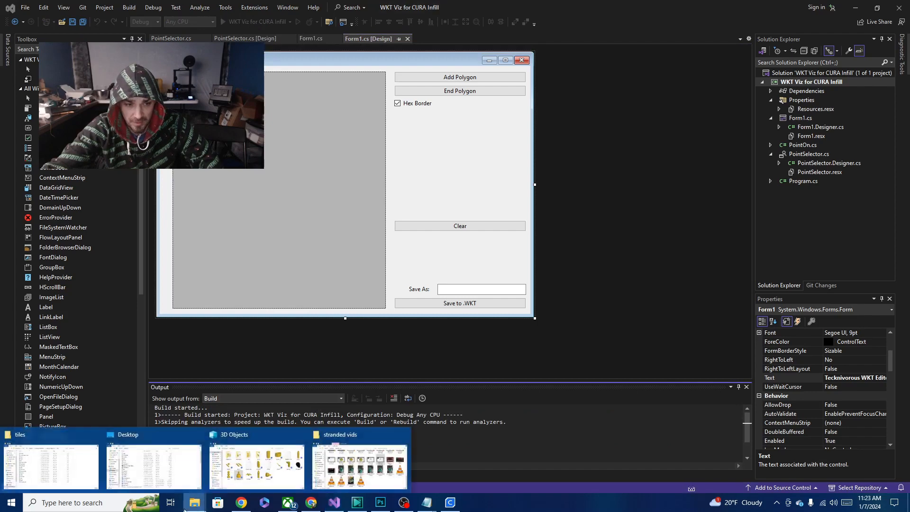
pyautogui.click(542, 360)
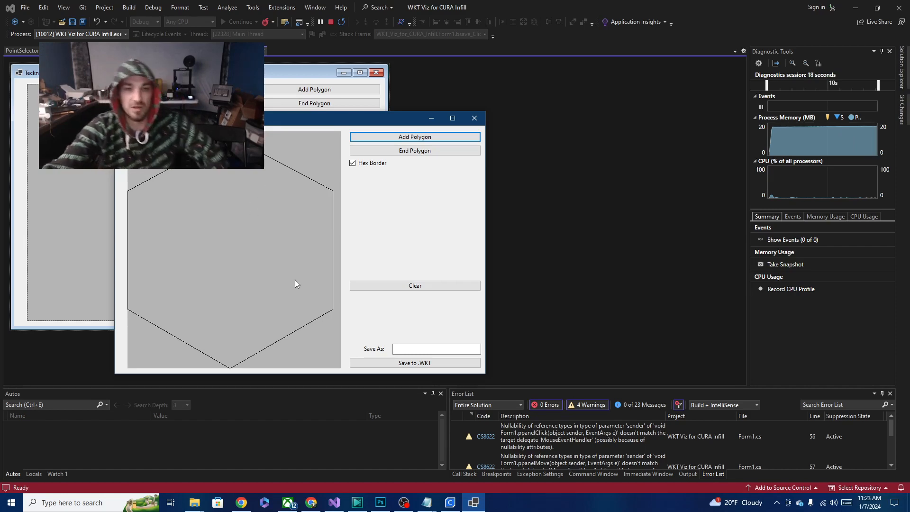
# - Add a polygon outlining a large figure 5 in the left half of the hexagon and end the polygon
pyautogui.click(434, 141)
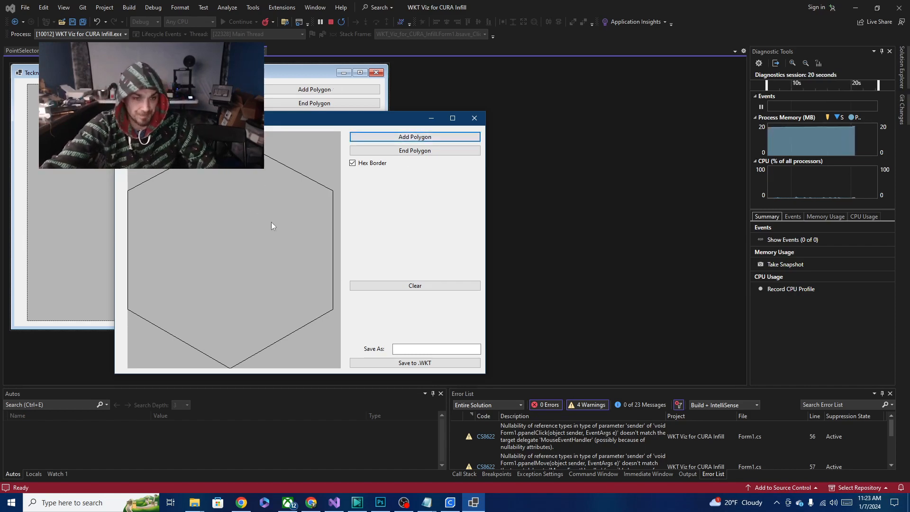
pyautogui.click(140, 197)
pyautogui.click(192, 174)
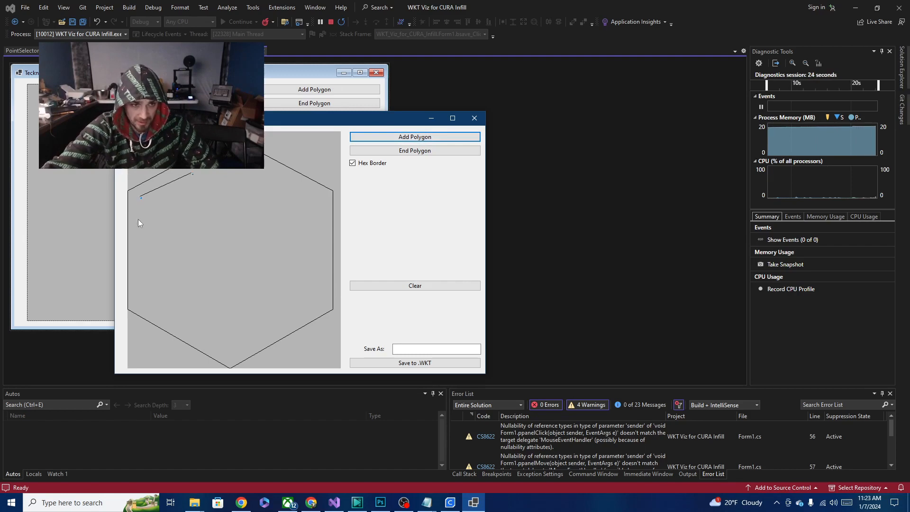
pyautogui.click(139, 222)
pyautogui.click(150, 231)
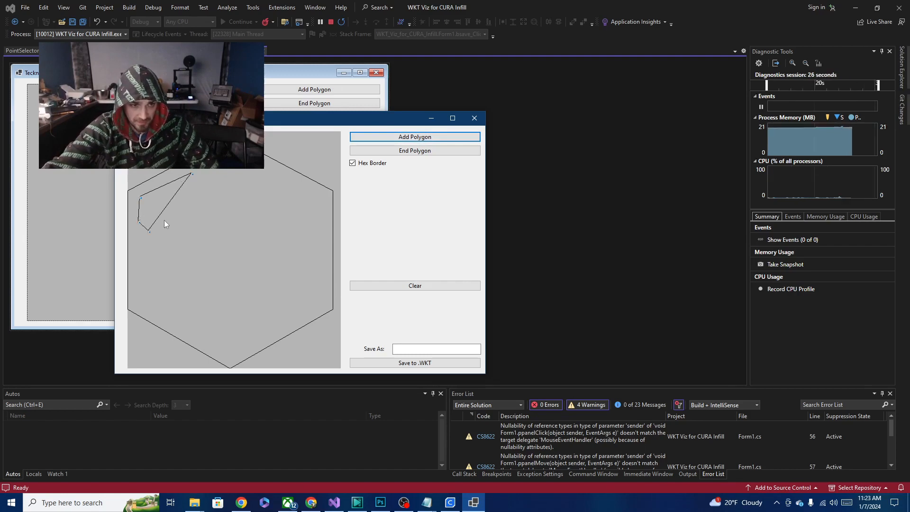
pyautogui.click(167, 219)
pyautogui.click(186, 218)
pyautogui.click(207, 231)
pyautogui.click(217, 242)
pyautogui.click(222, 261)
pyautogui.click(218, 276)
pyautogui.click(190, 289)
pyautogui.click(170, 289)
pyautogui.click(143, 286)
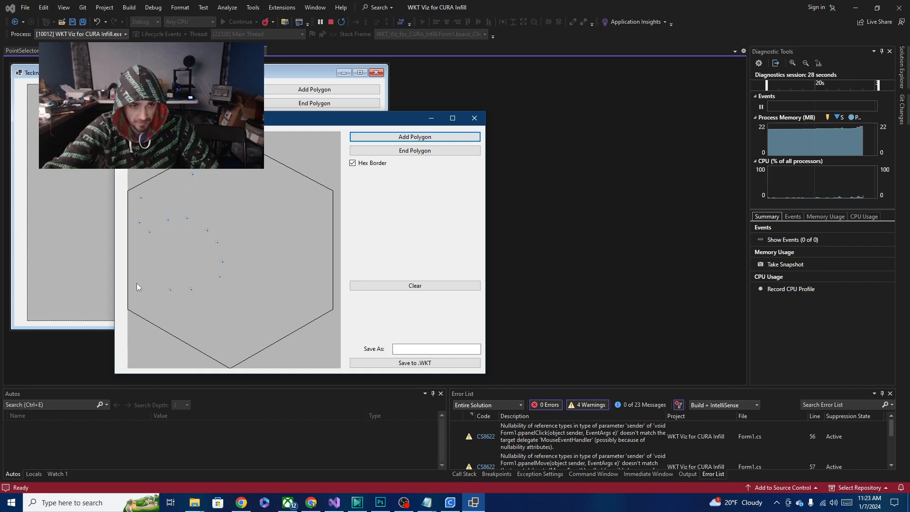
pyautogui.click(137, 284)
pyautogui.click(137, 295)
pyautogui.click(144, 309)
pyautogui.click(174, 320)
pyautogui.click(205, 320)
pyautogui.click(236, 308)
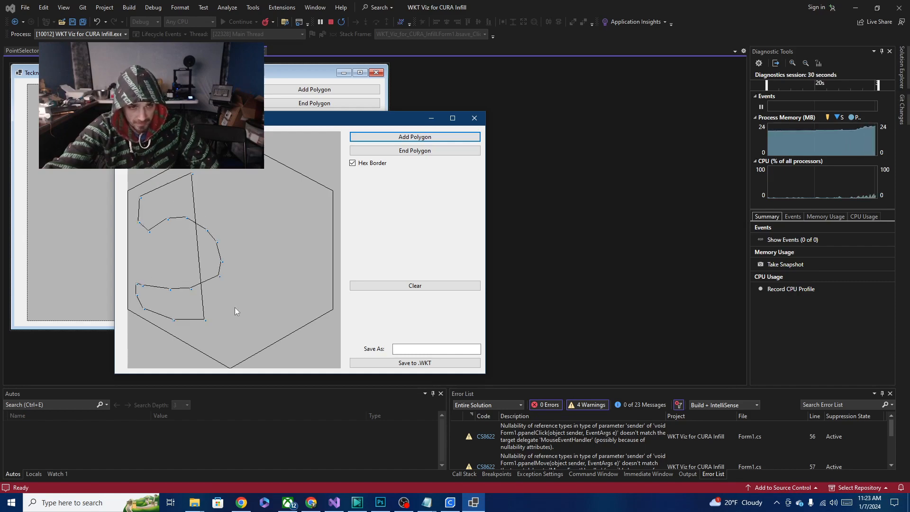
pyautogui.click(249, 277)
pyautogui.click(243, 241)
pyautogui.click(224, 203)
pyautogui.click(168, 204)
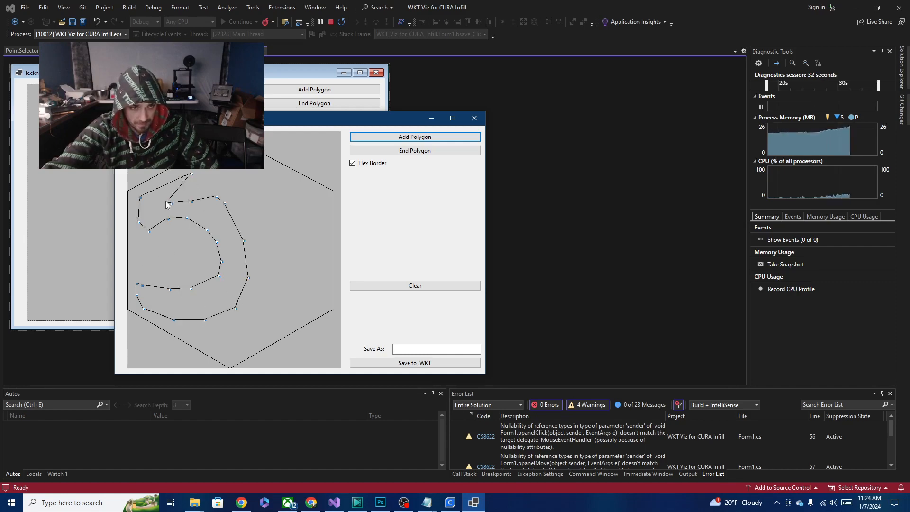
pyautogui.click(168, 199)
pyautogui.click(172, 204)
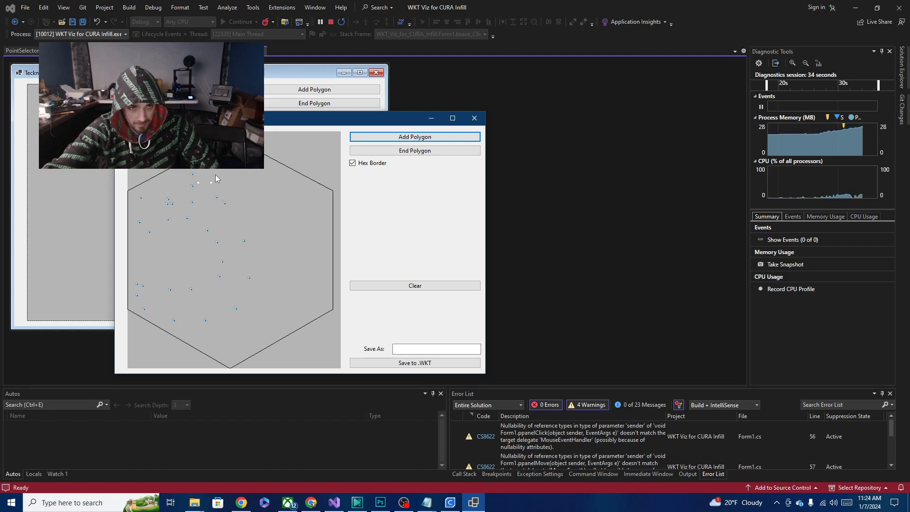
pyautogui.click(218, 179)
pyautogui.click(412, 150)
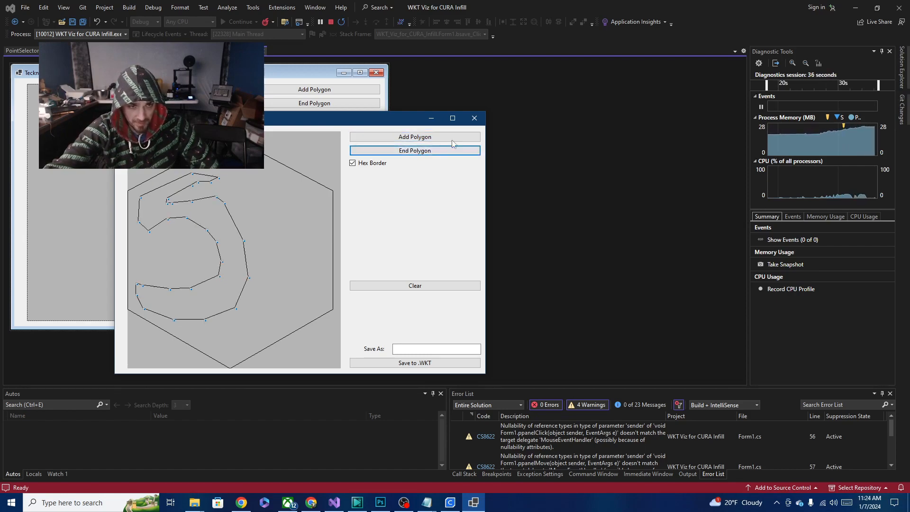
# - Add a second polygon outlining a smaller figure 6 near the hexagon's right edge and end it
pyautogui.click(431, 139)
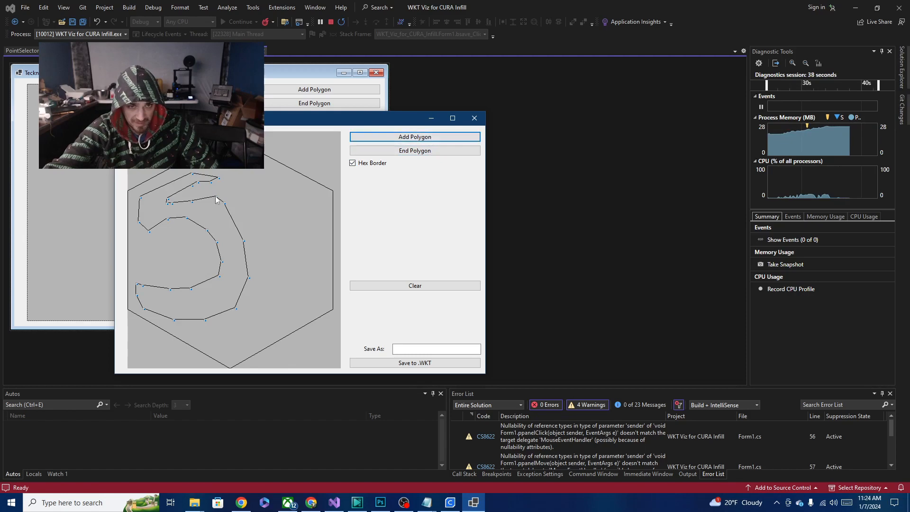
pyautogui.click(287, 184)
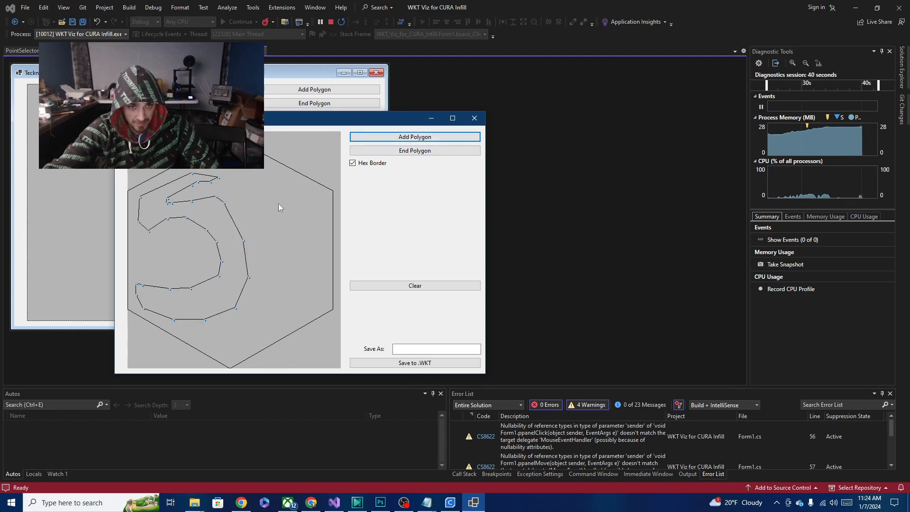
pyautogui.click(275, 222)
pyautogui.click(275, 258)
pyautogui.click(286, 280)
pyautogui.click(304, 281)
pyautogui.click(309, 270)
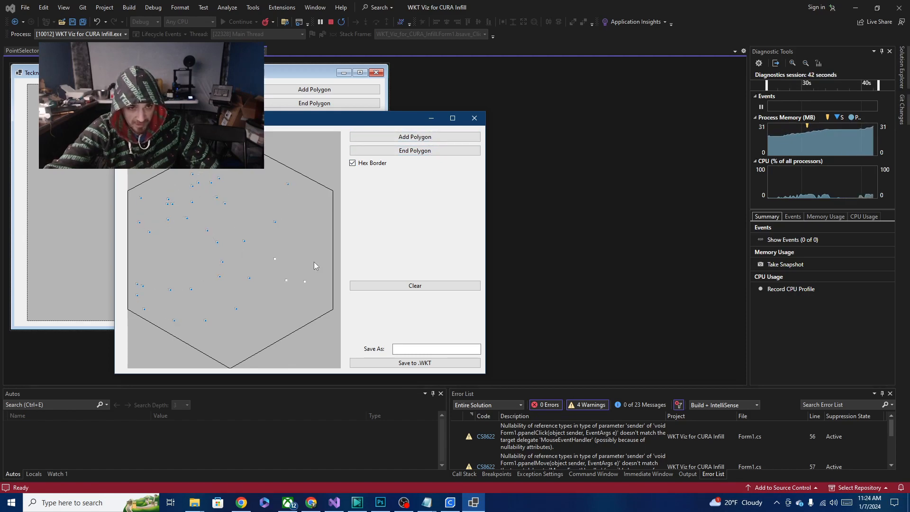
pyautogui.click(316, 256)
pyautogui.click(317, 234)
pyautogui.click(290, 233)
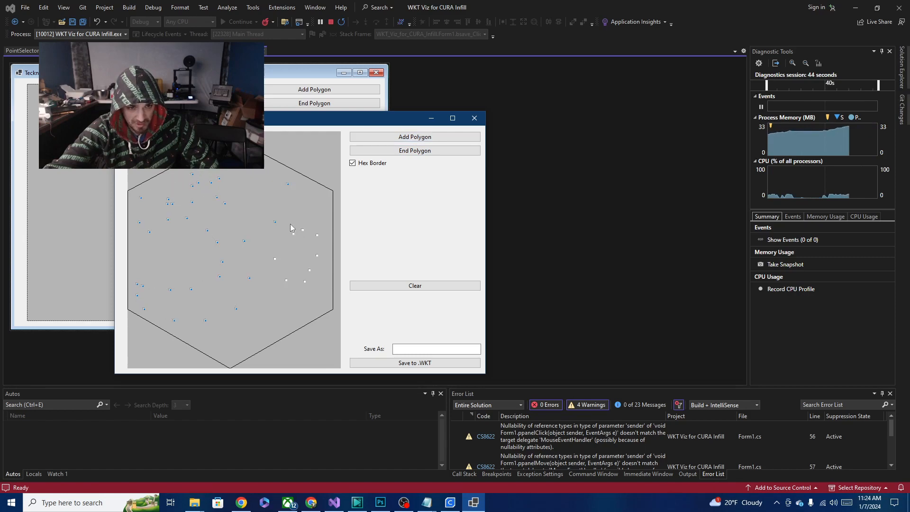
pyautogui.click(286, 213)
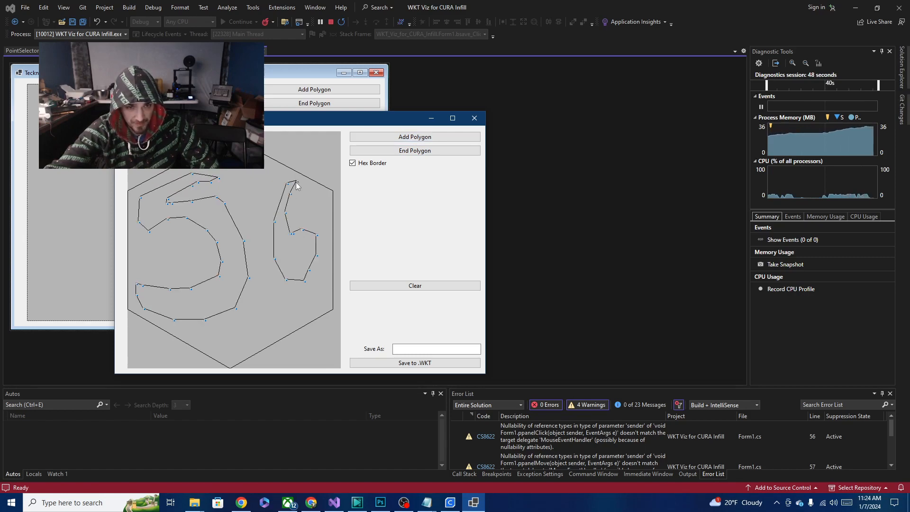
pyautogui.click(387, 150)
# - Add a small polygon inside the loop of the 6 as its hole and end it
pyautogui.click(388, 140)
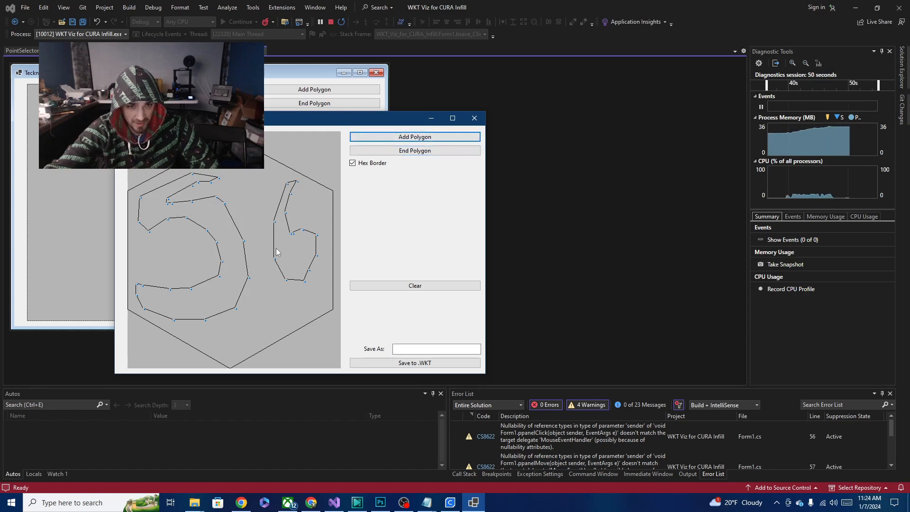
pyautogui.click(299, 243)
pyautogui.click(292, 255)
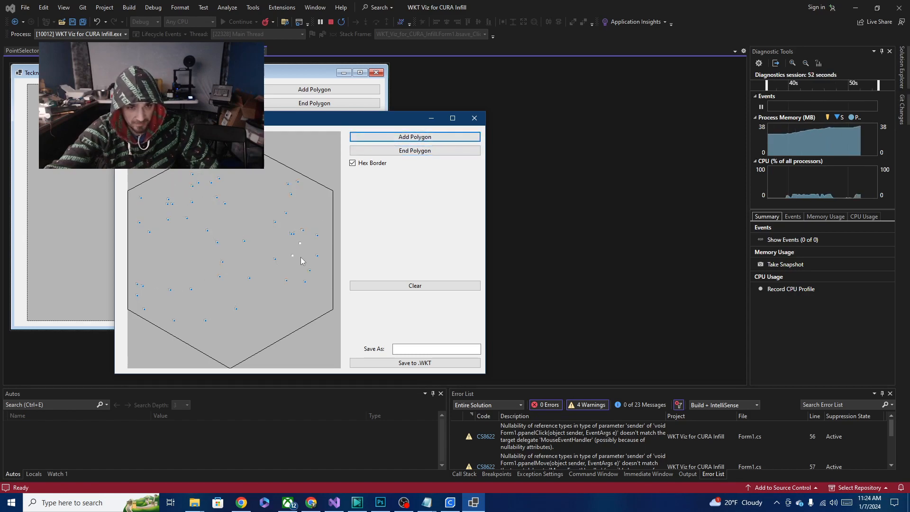
pyautogui.click(410, 152)
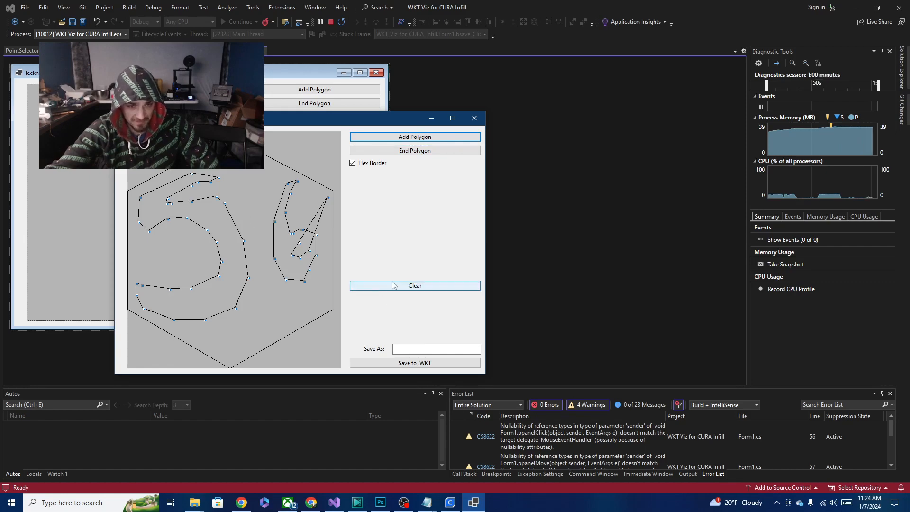
# - Clear the drawing, add a wavy bacon-strip polygon spanning the upper half of the hexagon, and end the polygon
pyautogui.click(398, 284)
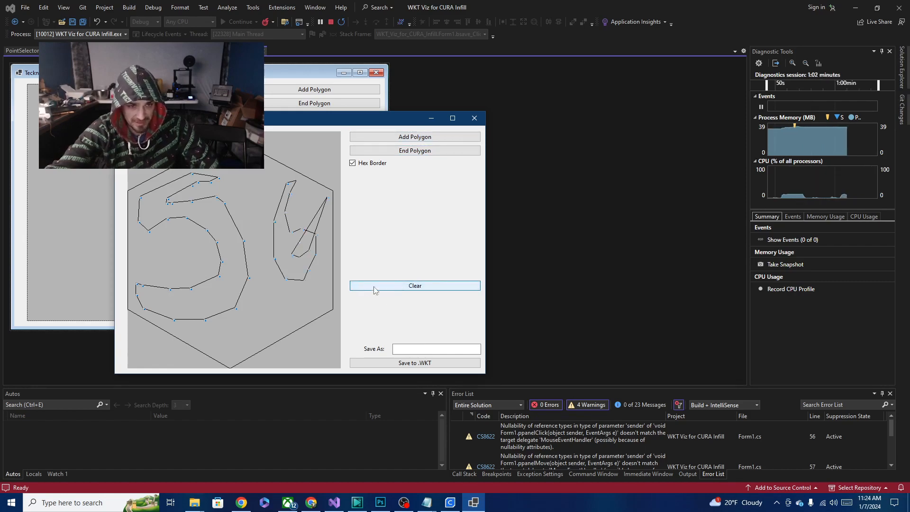
pyautogui.click(414, 137)
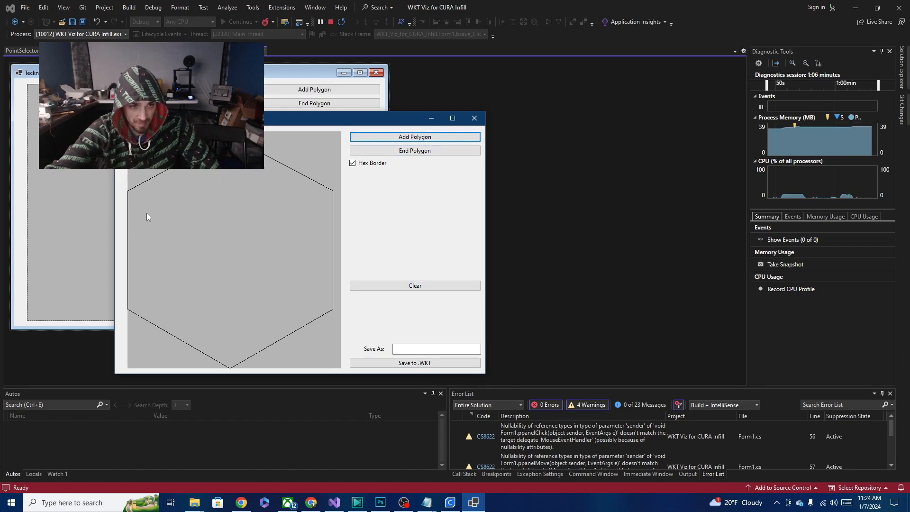
pyautogui.moveTo(191, 214)
pyautogui.mouseDown()
pyautogui.moveTo(228, 220)
pyautogui.moveTo(311, 198)
pyautogui.moveTo(308, 211)
pyautogui.moveTo(252, 243)
pyautogui.moveTo(169, 237)
pyautogui.moveTo(132, 255)
pyautogui.mouseUp()
pyautogui.click(414, 150)
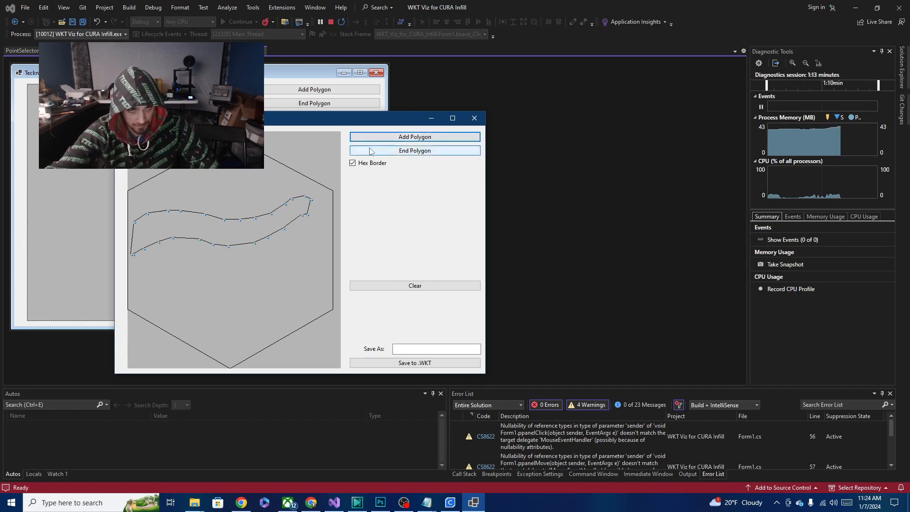
# - Add a second, thicker wavy strip polygon directly below the first one and end the polygon
pyautogui.click(398, 137)
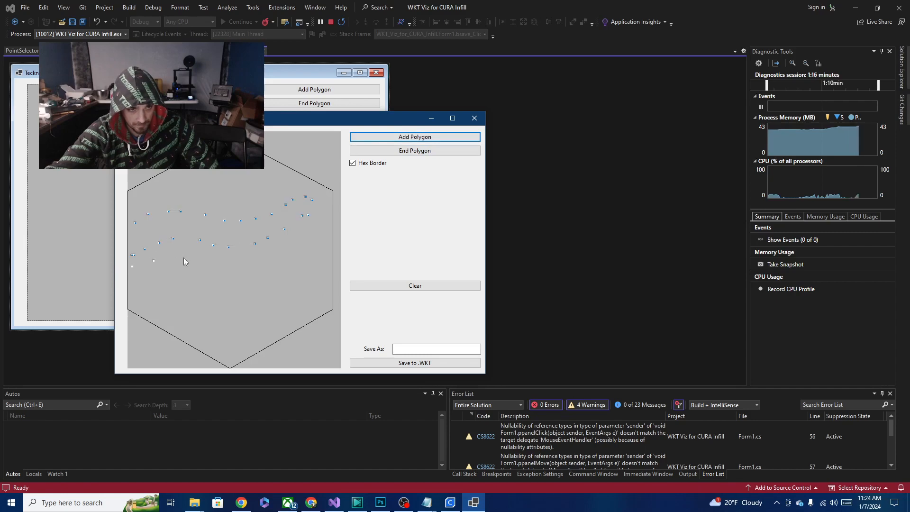
pyautogui.click(220, 262)
pyautogui.click(240, 262)
pyautogui.click(269, 259)
pyautogui.click(291, 242)
pyautogui.click(310, 232)
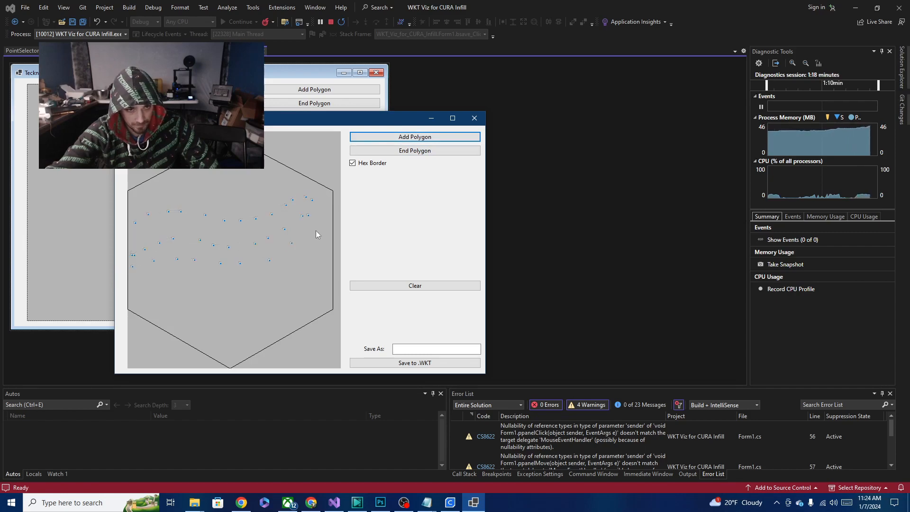
pyautogui.click(317, 231)
pyautogui.click(319, 247)
pyautogui.click(309, 257)
pyautogui.click(283, 277)
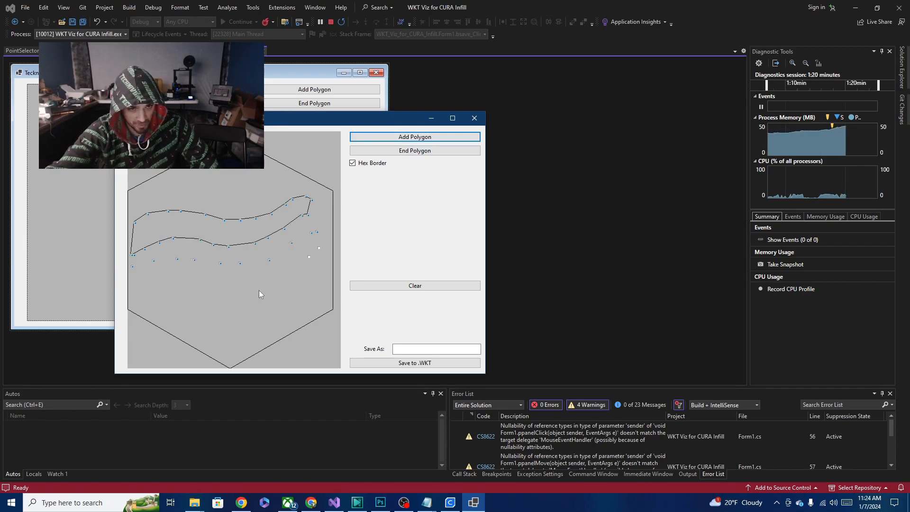
pyautogui.click(197, 288)
pyautogui.click(150, 303)
pyautogui.click(143, 309)
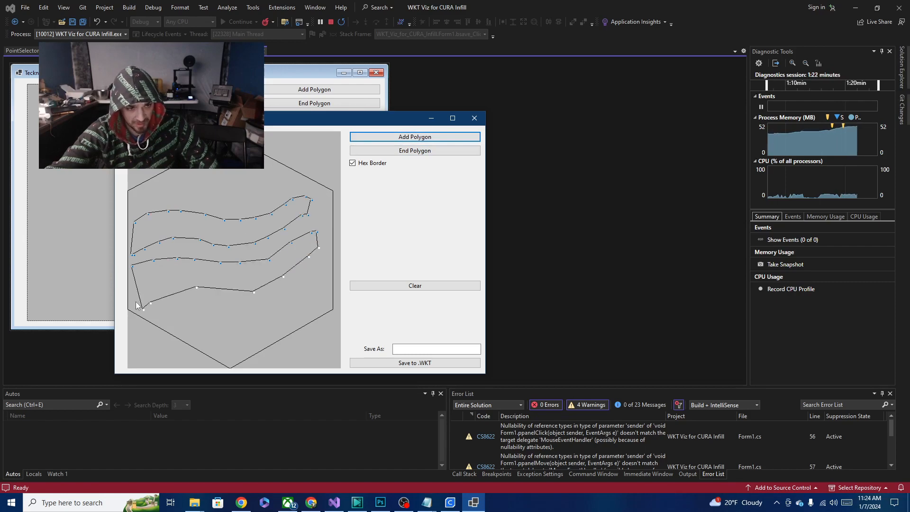
pyautogui.click(137, 302)
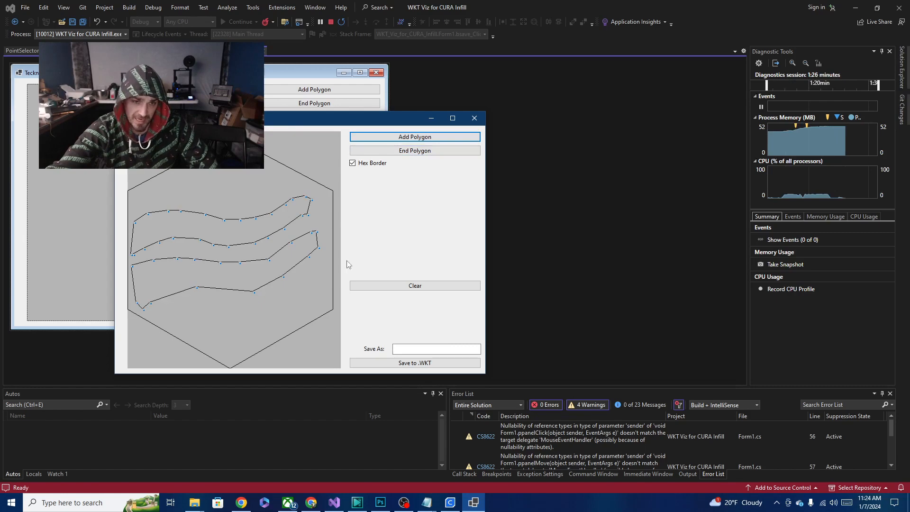
# - Add a triangle in the hexagon's top corner, above the upper wavy strip, and end the polygon
pyautogui.click(415, 139)
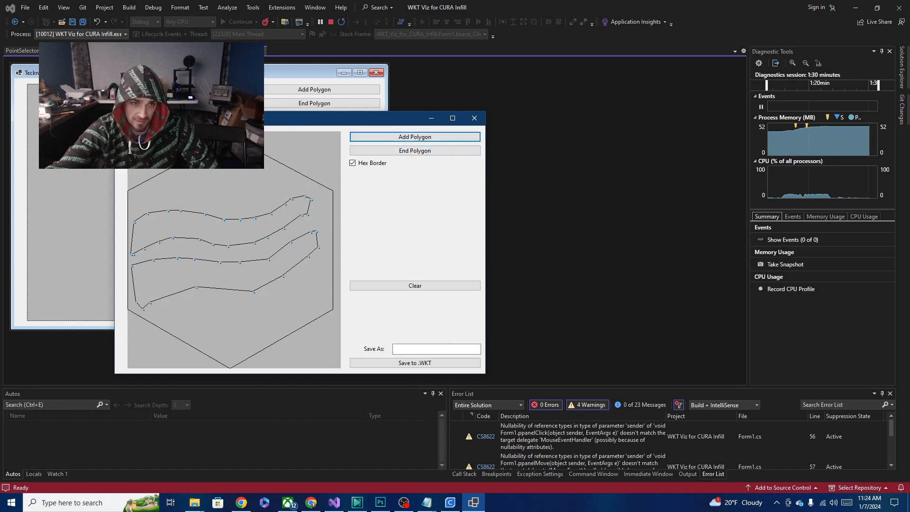
pyautogui.click(152, 206)
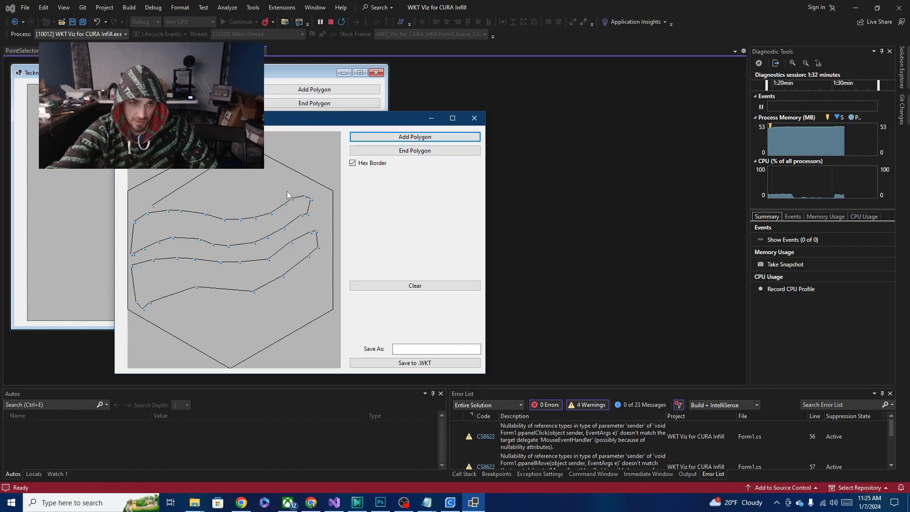
pyautogui.click(287, 193)
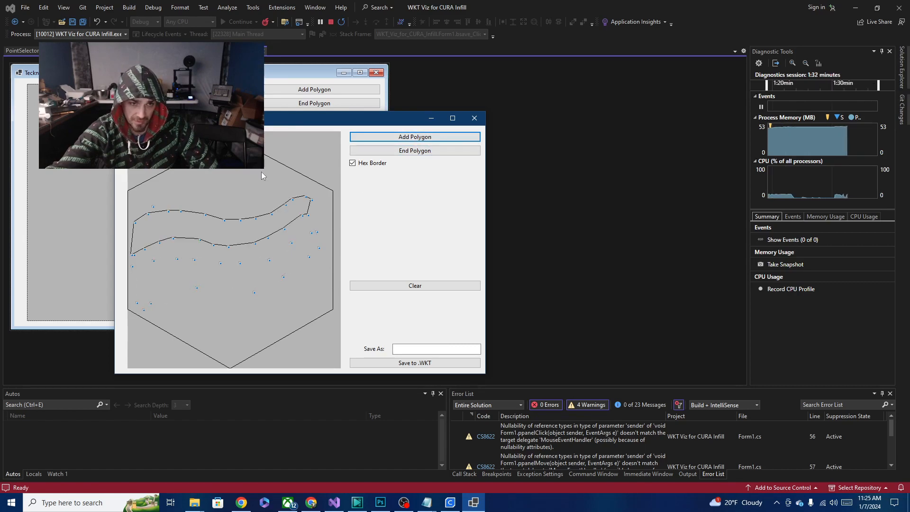
pyautogui.click(426, 151)
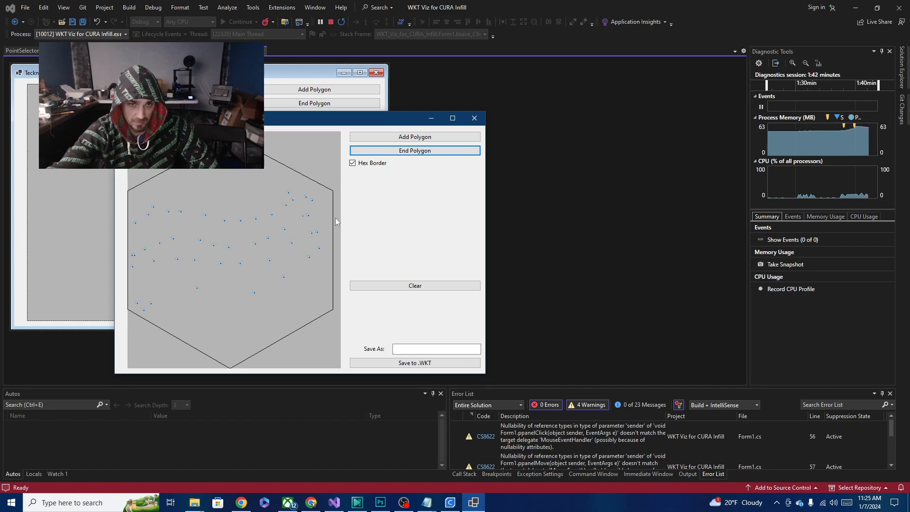
# - Add a polygon with a zigzag upper edge in the hexagon's bottom corner, below the lower wavy strip
pyautogui.click(380, 138)
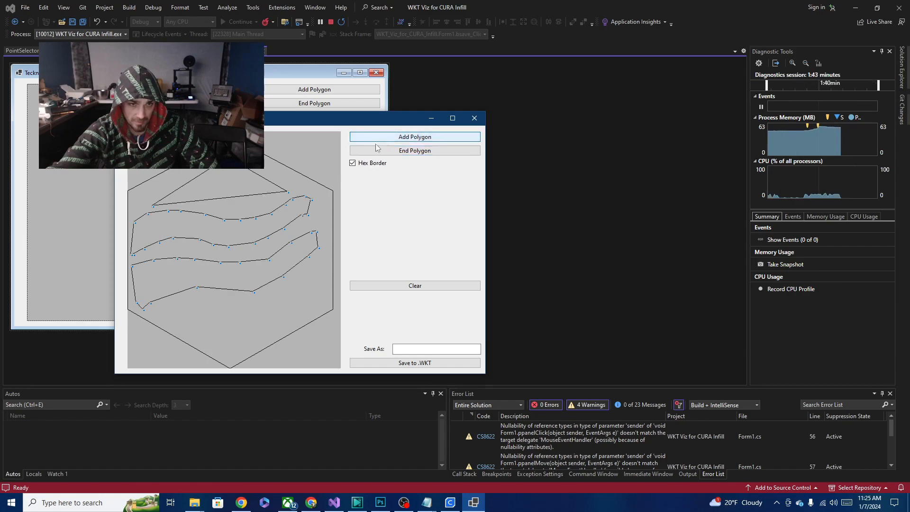
pyautogui.click(164, 314)
pyautogui.click(191, 313)
pyautogui.click(208, 311)
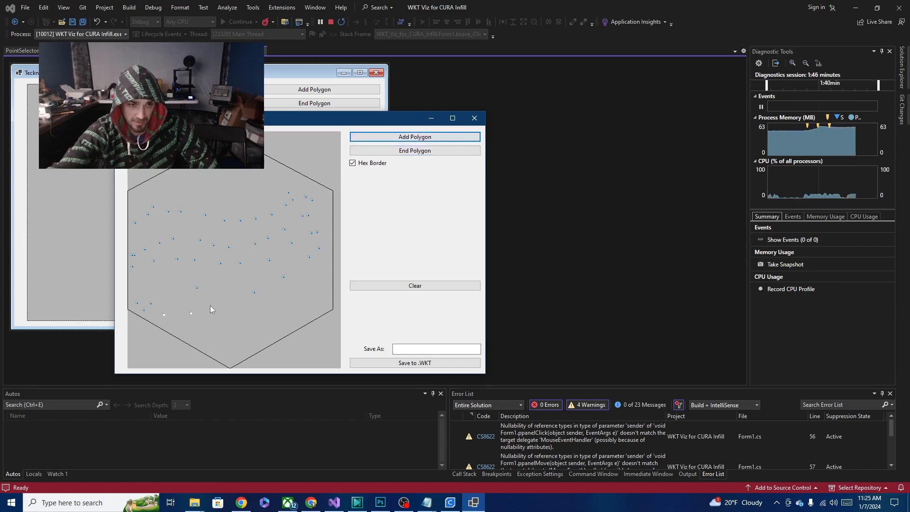
pyautogui.click(225, 326)
pyautogui.click(240, 302)
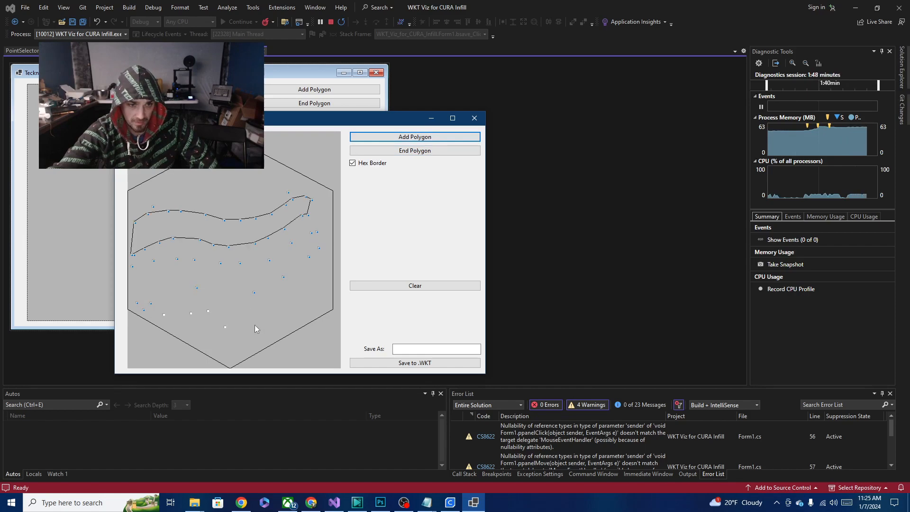
pyautogui.click(262, 317)
pyautogui.click(292, 286)
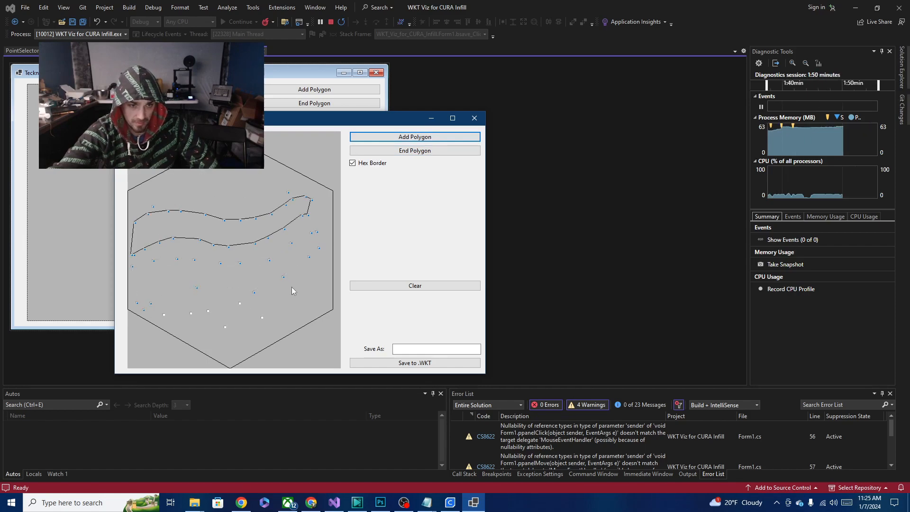
pyautogui.click(302, 296)
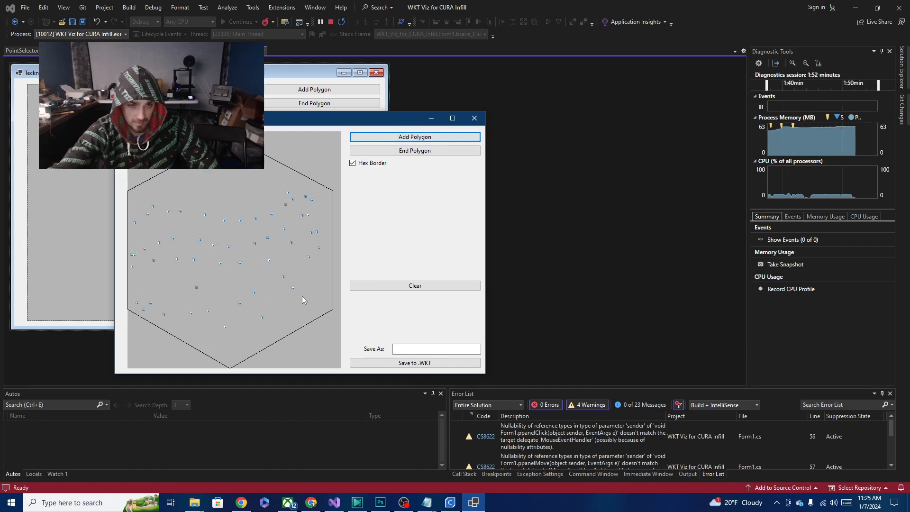
pyautogui.click(322, 291)
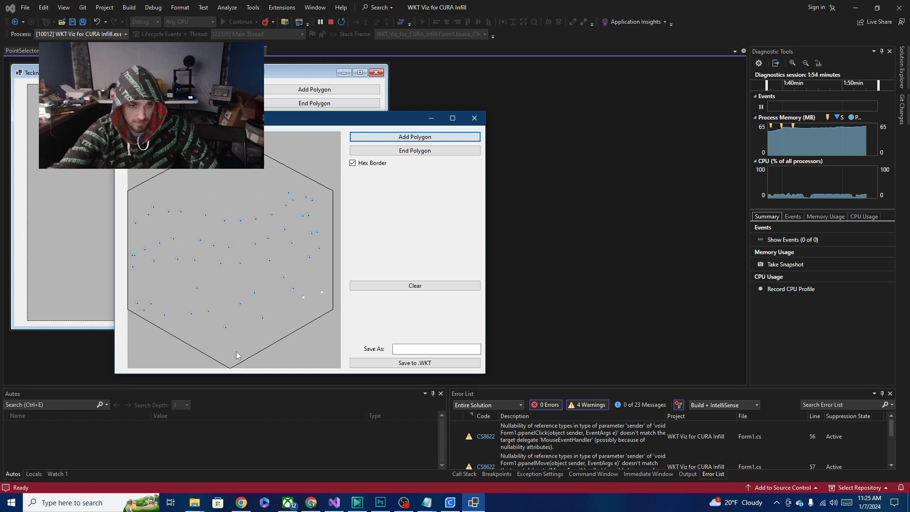
pyautogui.click(240, 350)
pyautogui.click(169, 330)
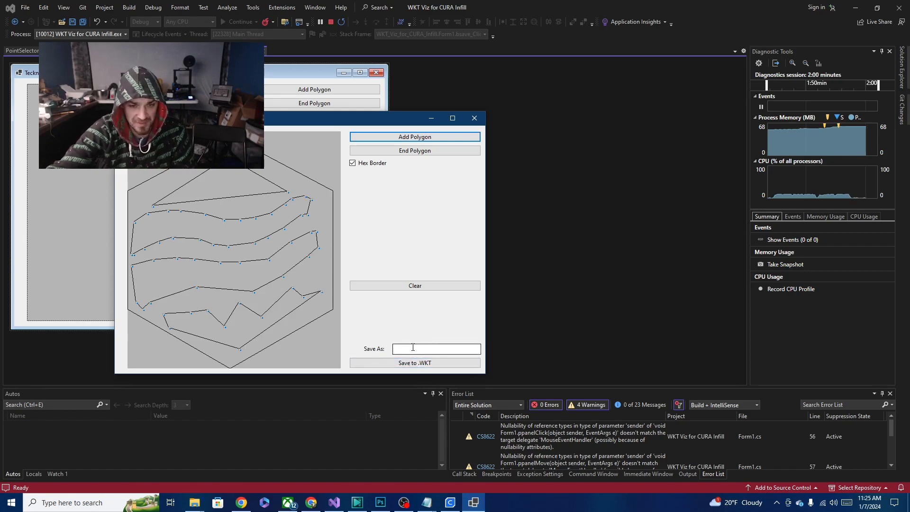
# - Save the tile as a WKT file named bacon and close the open UltiMaker Cura session
pyautogui.click(408, 364)
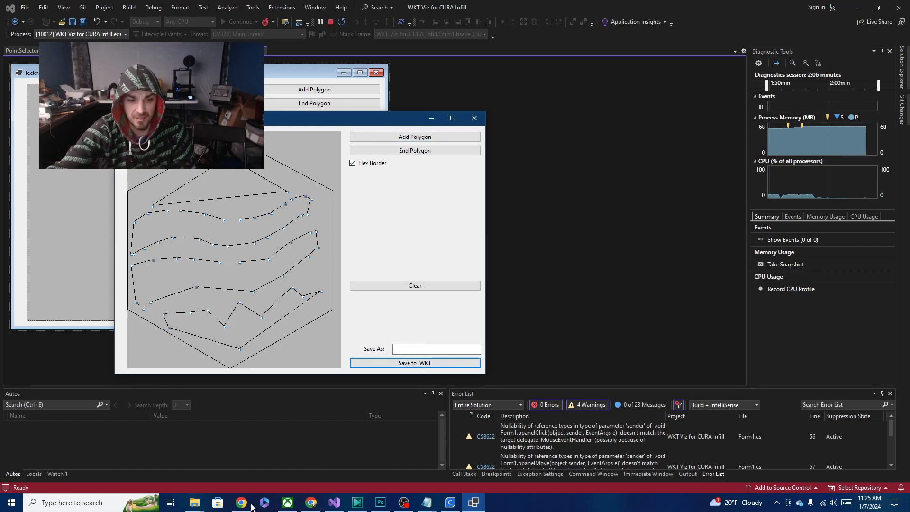
pyautogui.click(450, 502)
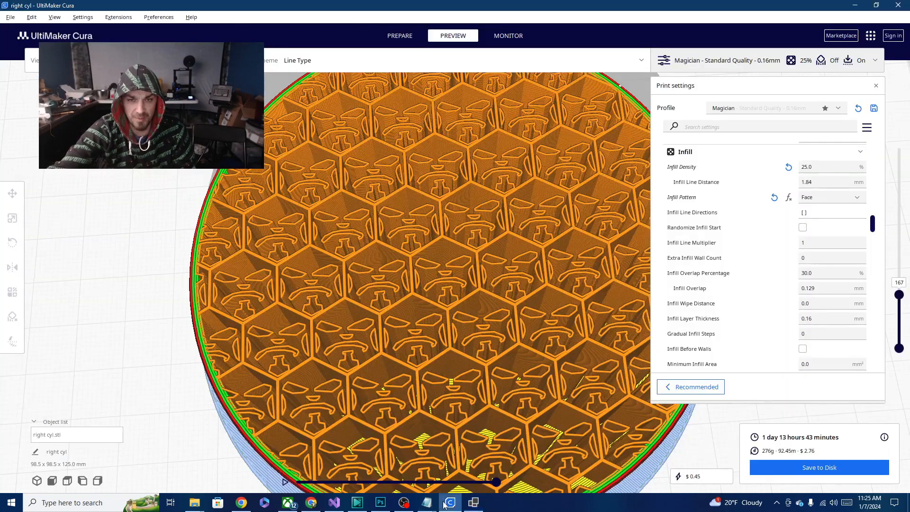
pyautogui.click(897, 6)
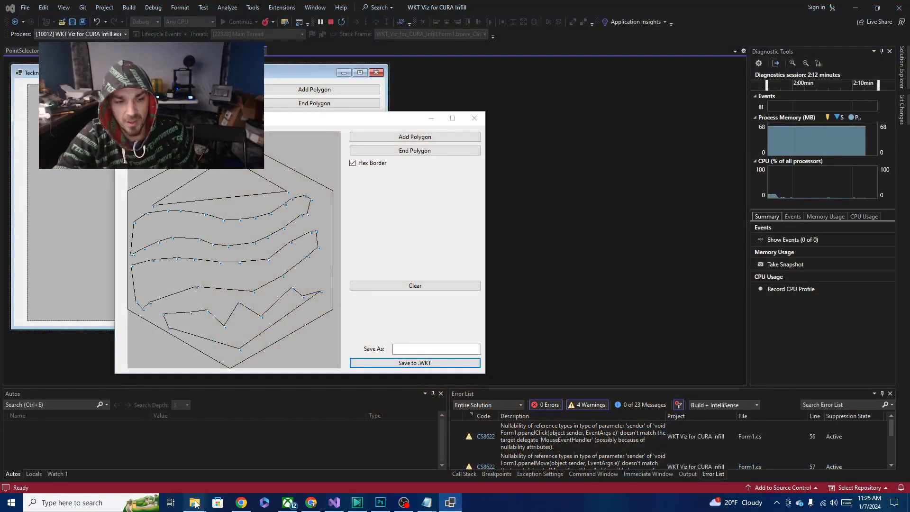
# - Move the bacon WKT file into the tiles folder of the CuraEngineTiledInfill plugin
pyautogui.moveTo(194, 502)
pyautogui.click(80, 453)
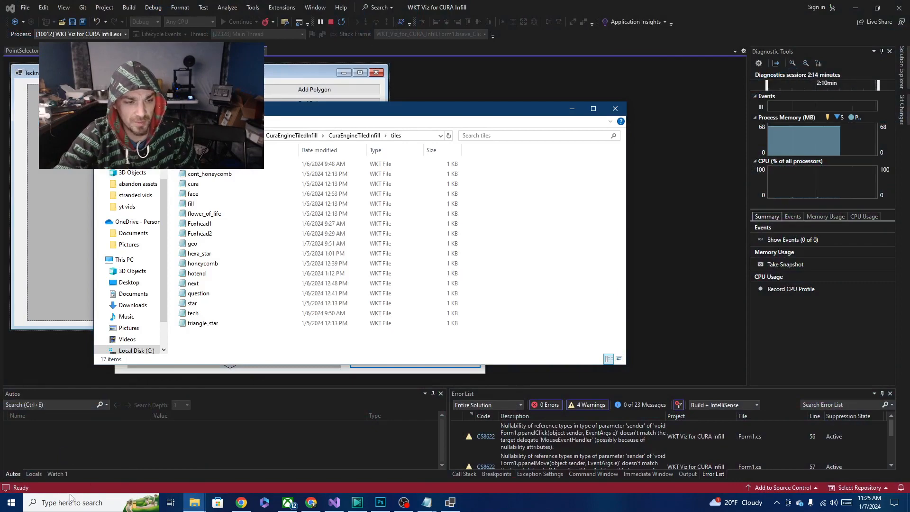
pyautogui.click(158, 506)
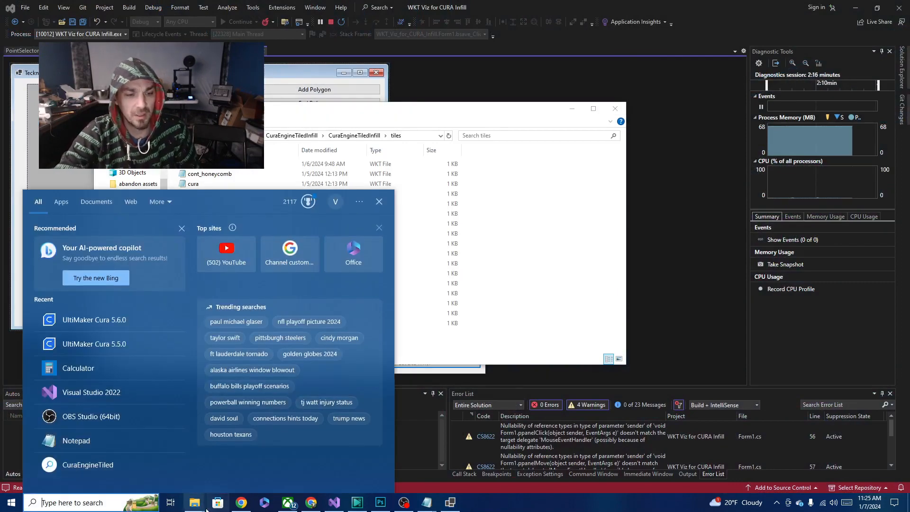
pyautogui.click(191, 505)
pyautogui.click(158, 468)
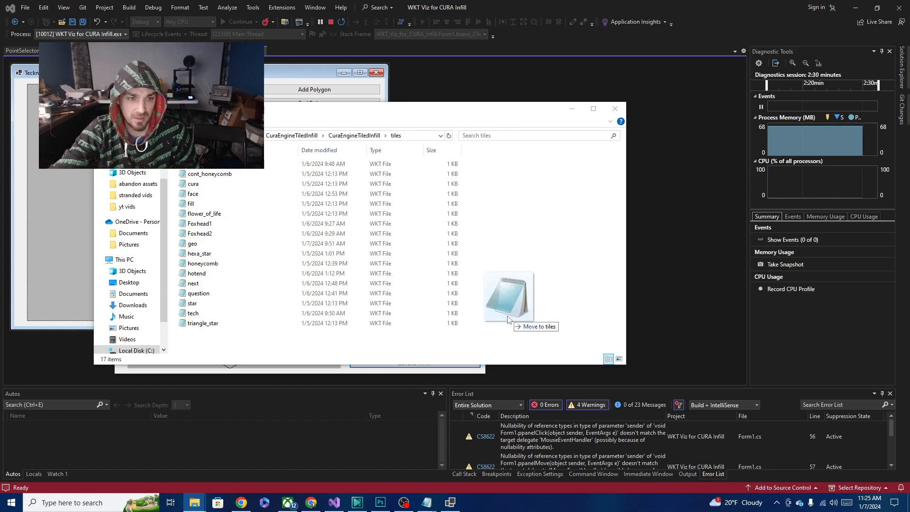
pyautogui.moveTo(524, 322); pyautogui.dragTo(348, 326)
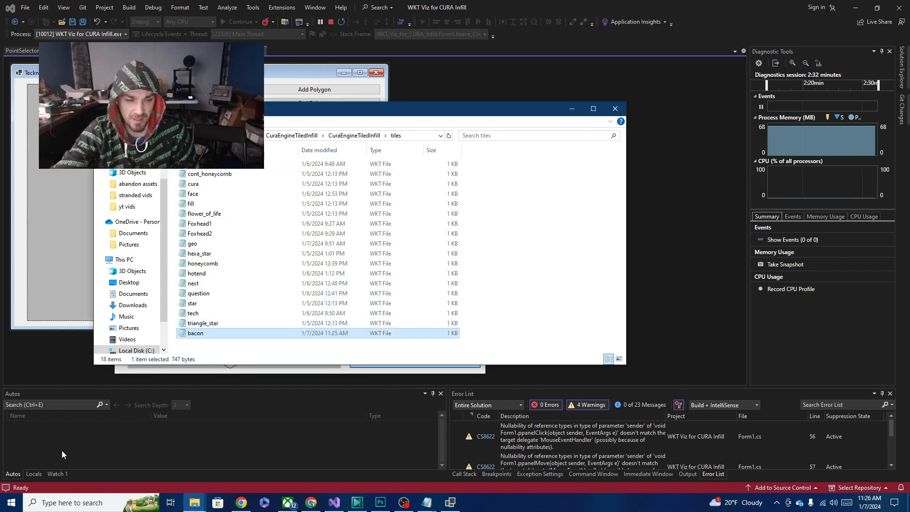
# - Launch UltiMaker Cura 5.6.0 and load the right cyl.stl model onto the build plate
pyautogui.click(63, 499)
pyautogui.write('5.6')
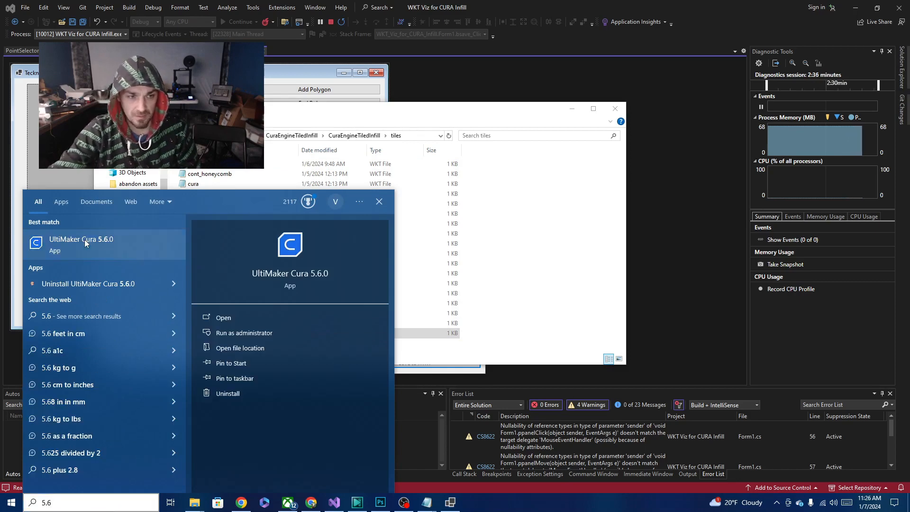
pyautogui.press('Escape')
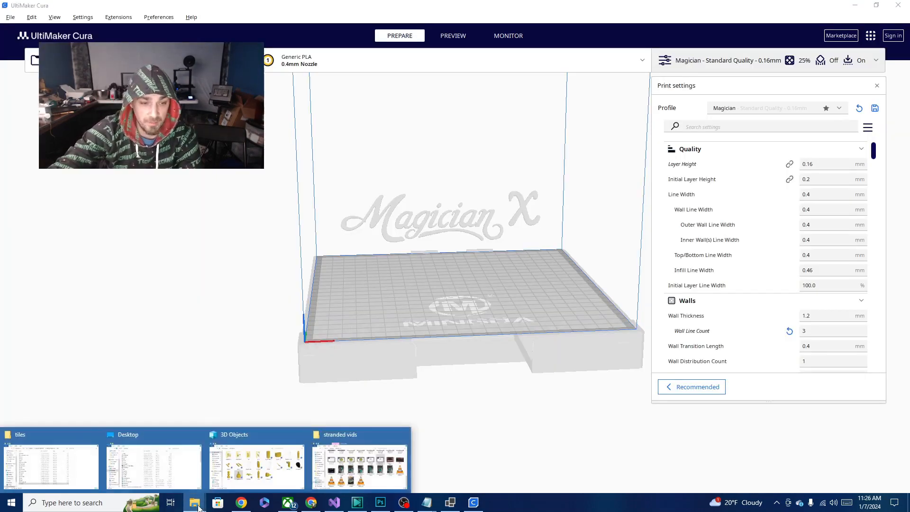
pyautogui.moveTo(195, 503)
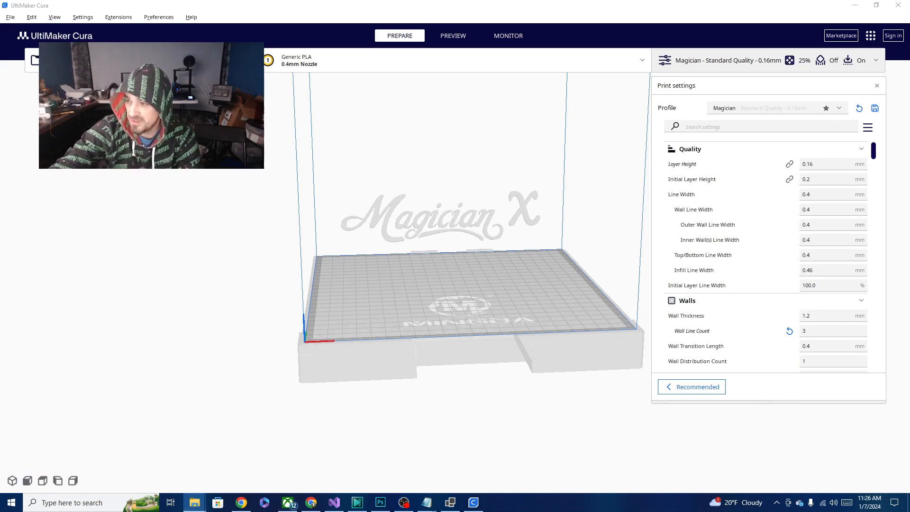
pyautogui.moveTo(540, 292); pyautogui.dragTo(457, 273)
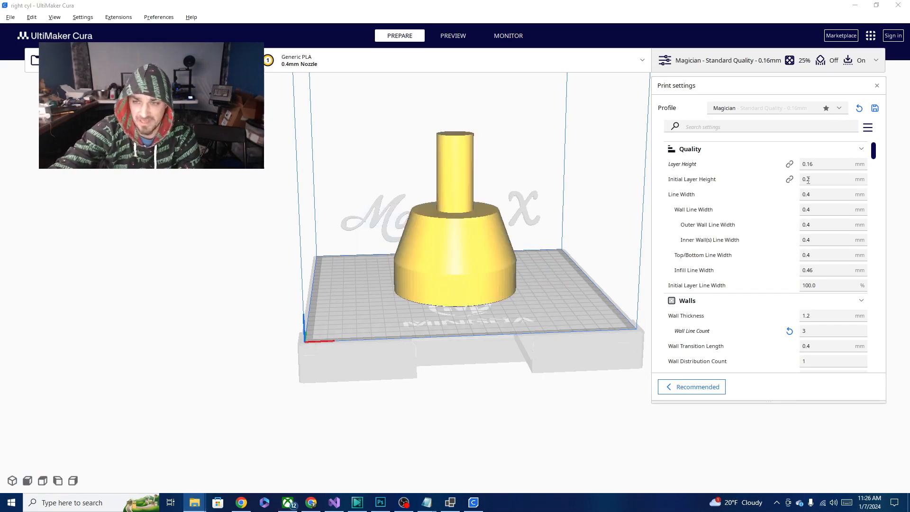
# - Set the Infill Pattern to Bacon and slice the model
pyautogui.moveTo(873, 152); pyautogui.dragTo(878, 223)
pyautogui.click(845, 231)
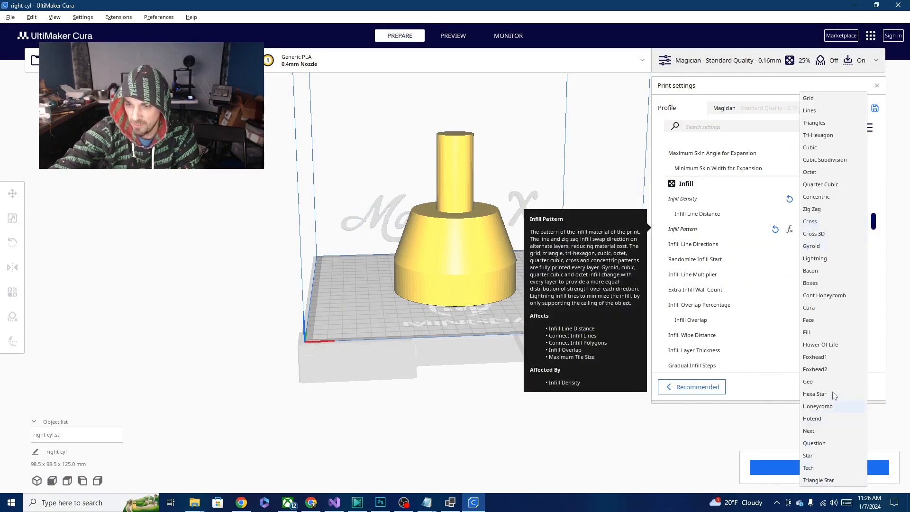
pyautogui.click(809, 276)
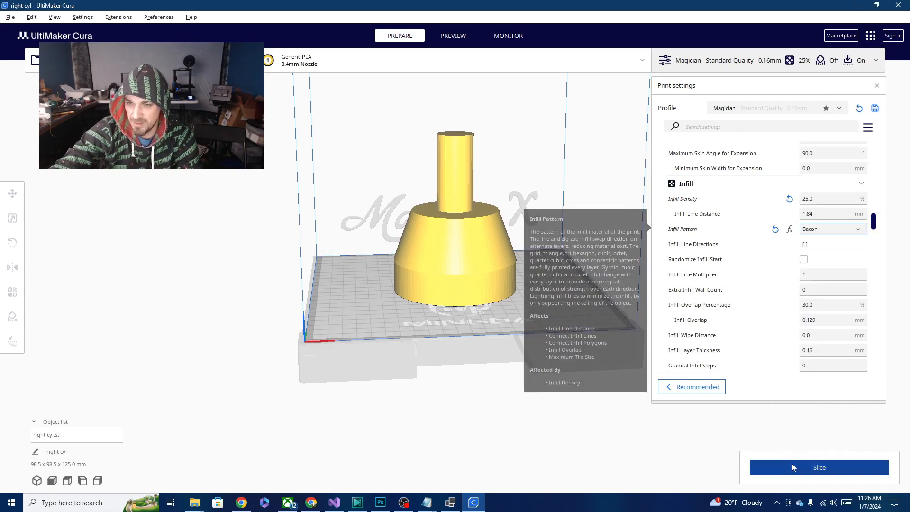
pyautogui.click(796, 469)
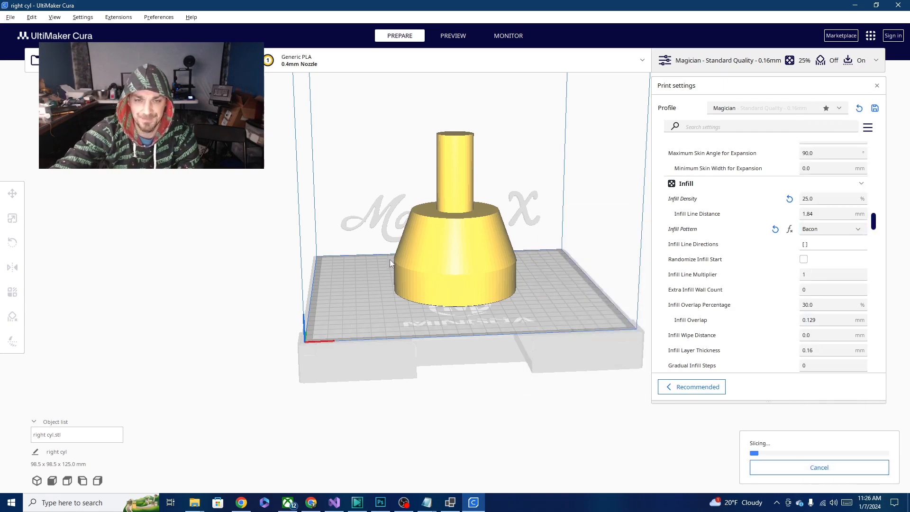
pyautogui.moveTo(390, 263); pyautogui.dragTo(288, 340, button='right')
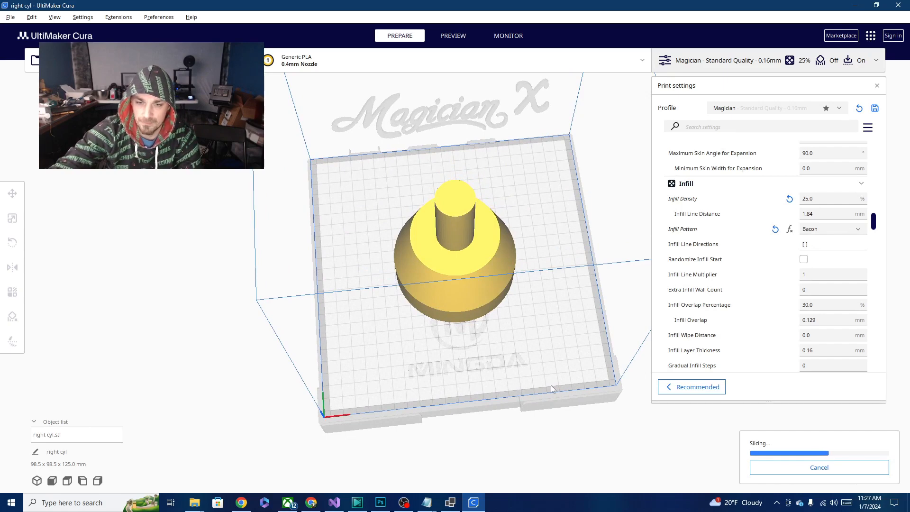
pyautogui.moveTo(550, 386); pyautogui.dragTo(523, 379, button='right')
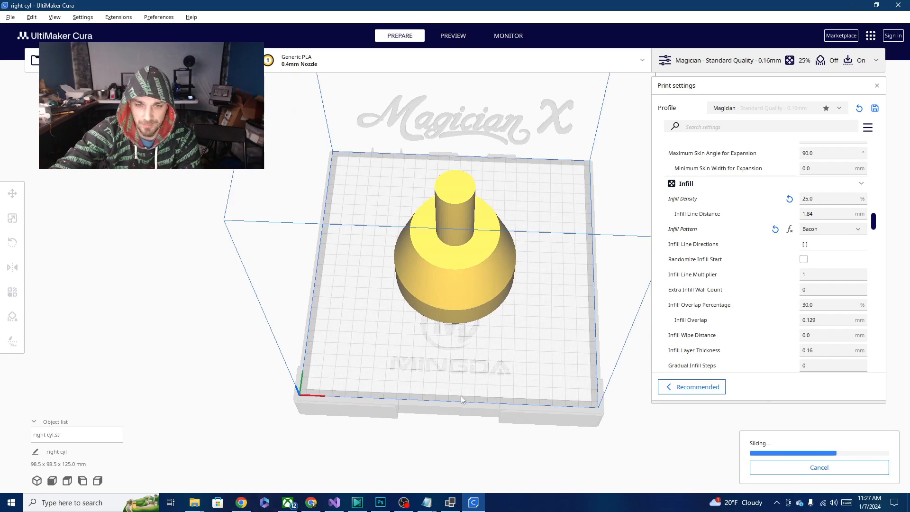
# - Switch to the tile editor, turn off the Hex Border option and save the drawing to WKT
pyautogui.click(450, 503)
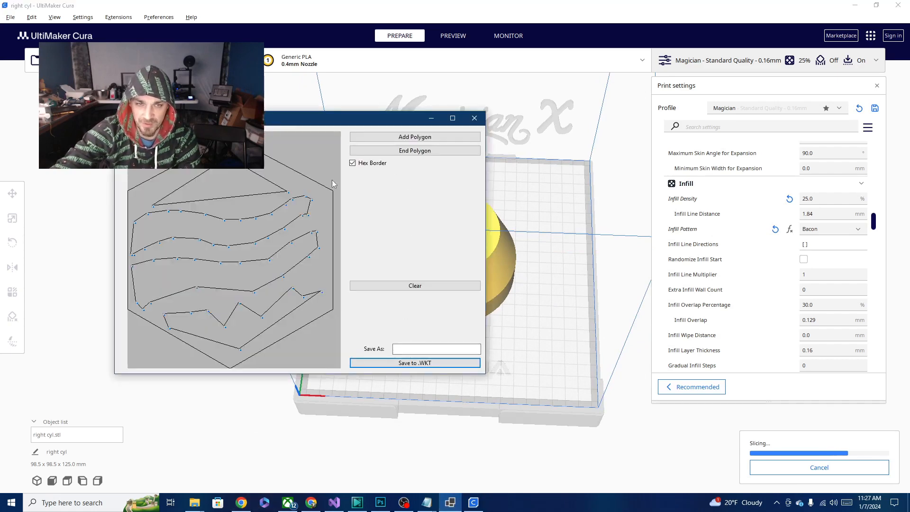
pyautogui.click(352, 163)
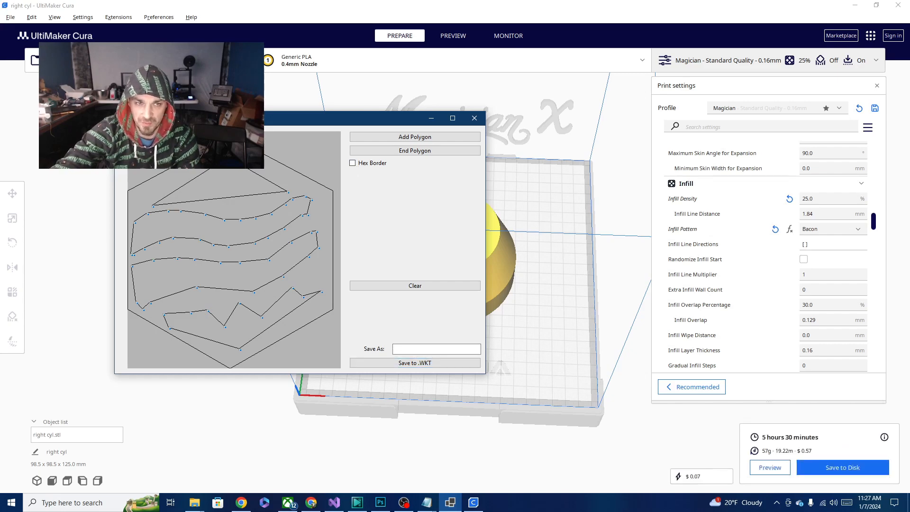
pyautogui.click(410, 366)
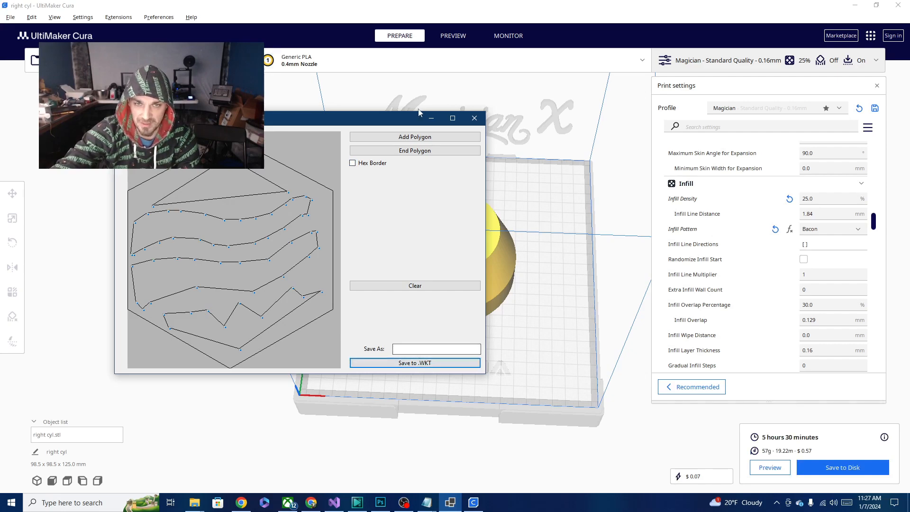
pyautogui.click(431, 119)
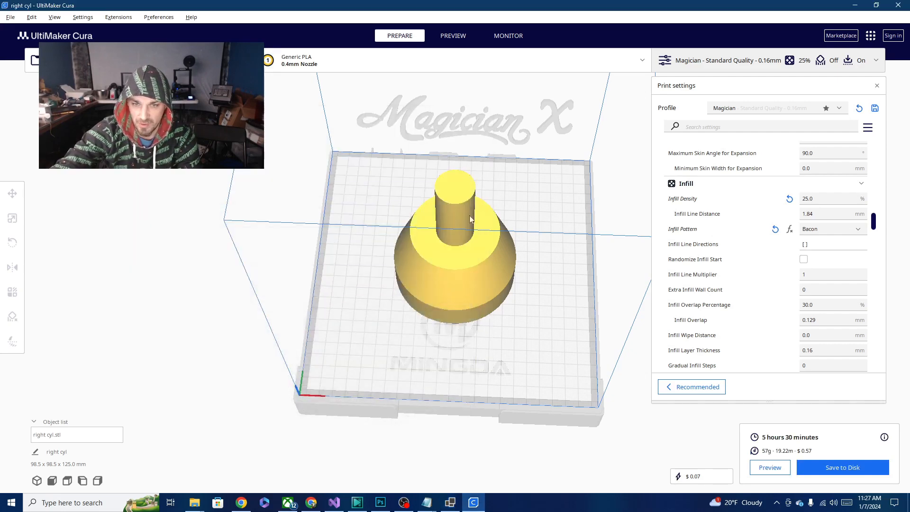
# - Open the layer preview of the sliced model and lower the top visible layer to 253
pyautogui.click(462, 43)
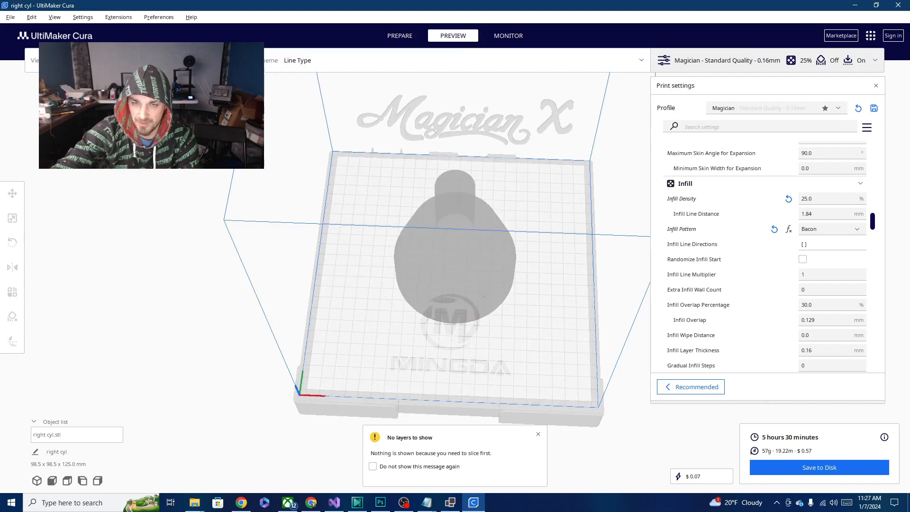
pyautogui.moveTo(899, 149); pyautogui.dragTo(908, 273)
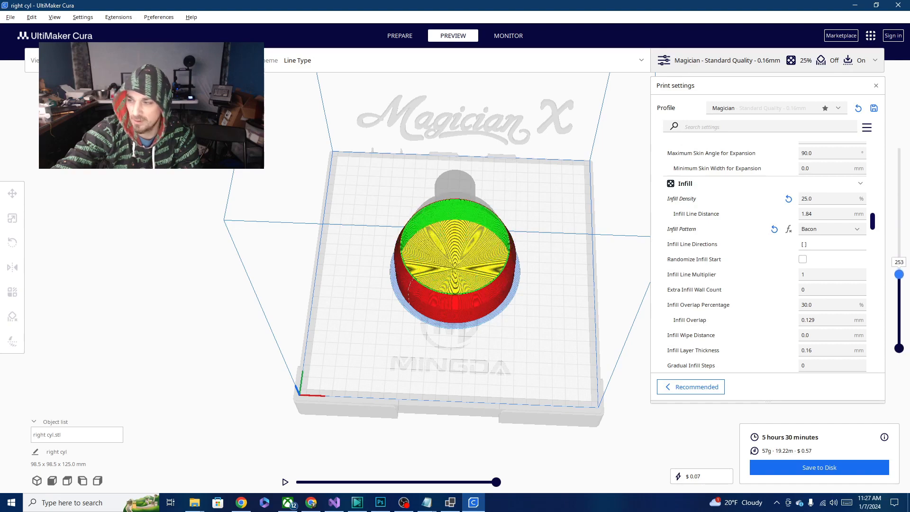
# - Open the bacon WKT file from the tiles folder and delete its empty POLYGON (()) line without saving
pyautogui.click(195, 502)
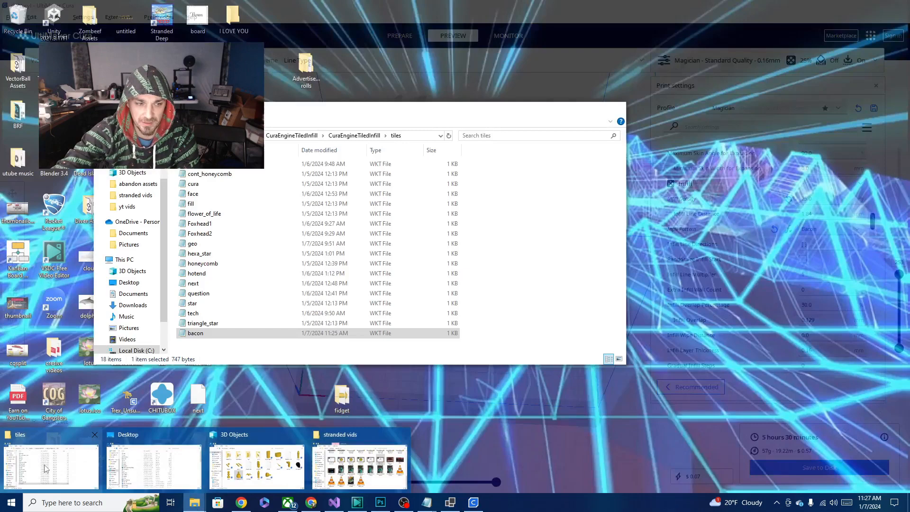
pyautogui.click(51, 467)
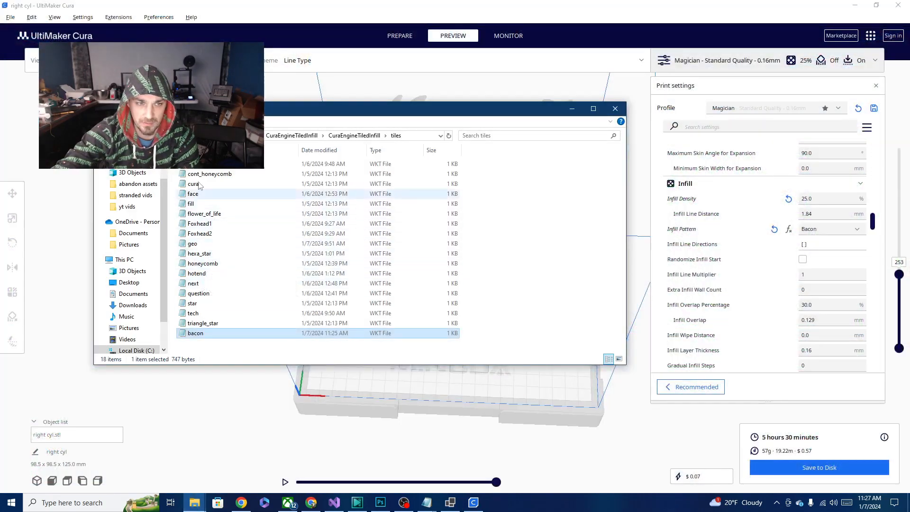
pyautogui.doubleClick(199, 334)
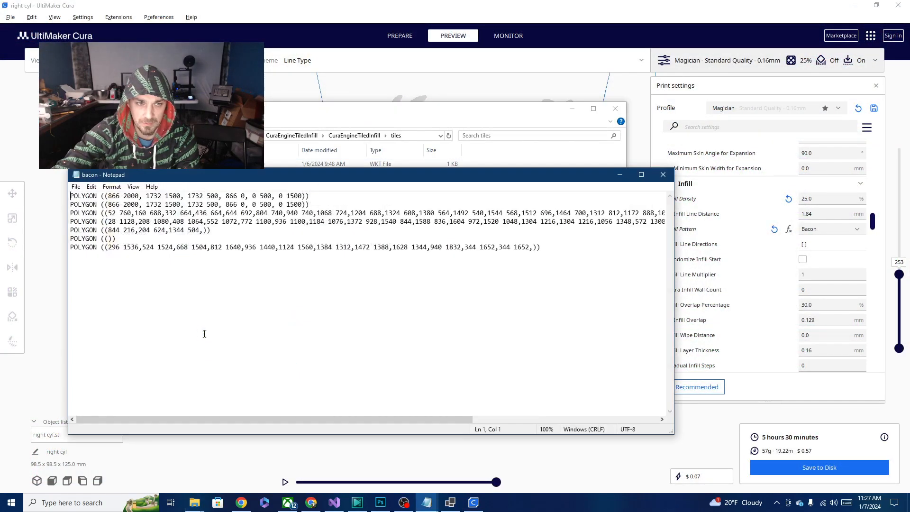
pyautogui.moveTo(128, 237); pyautogui.dragTo(9, 237)
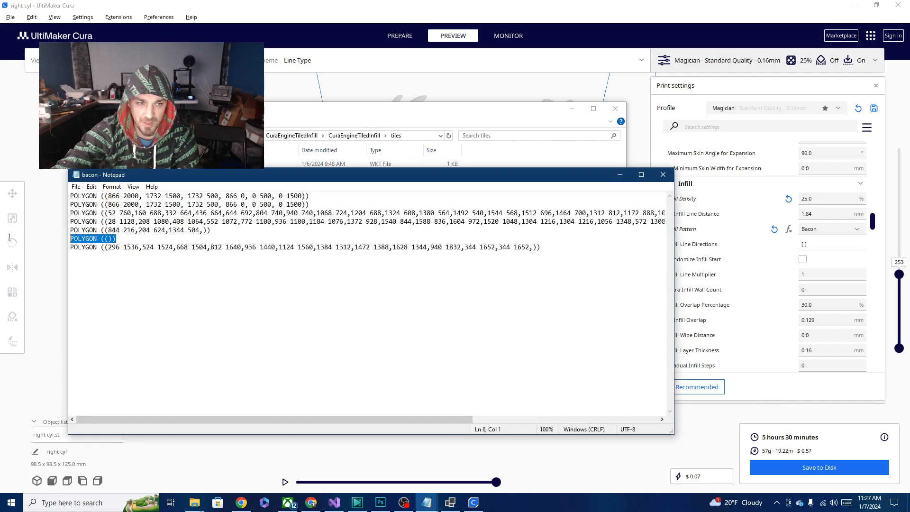
pyautogui.press('Delete')
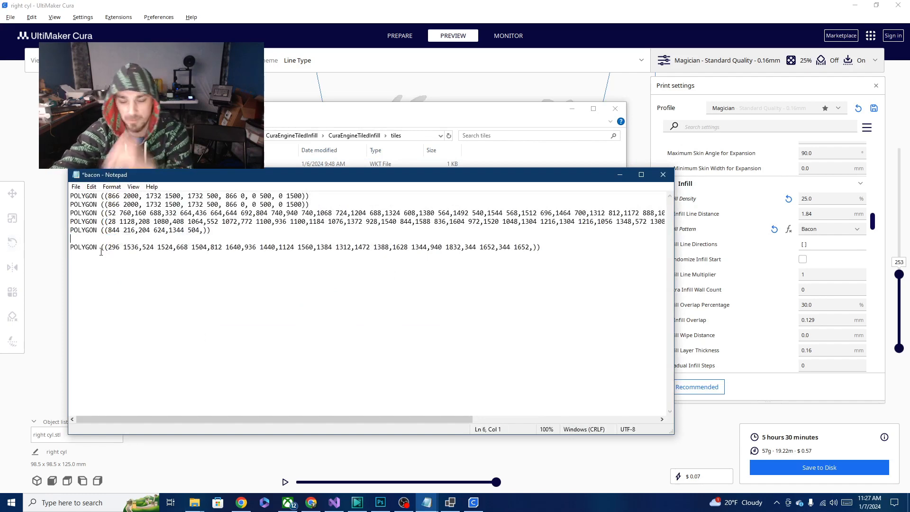
pyautogui.press('Delete')
pyautogui.click(620, 176)
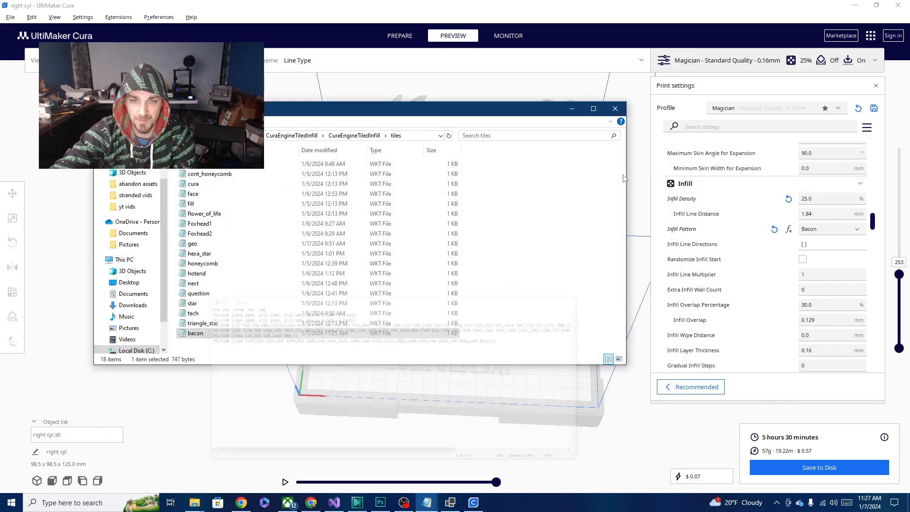
pyautogui.click(571, 108)
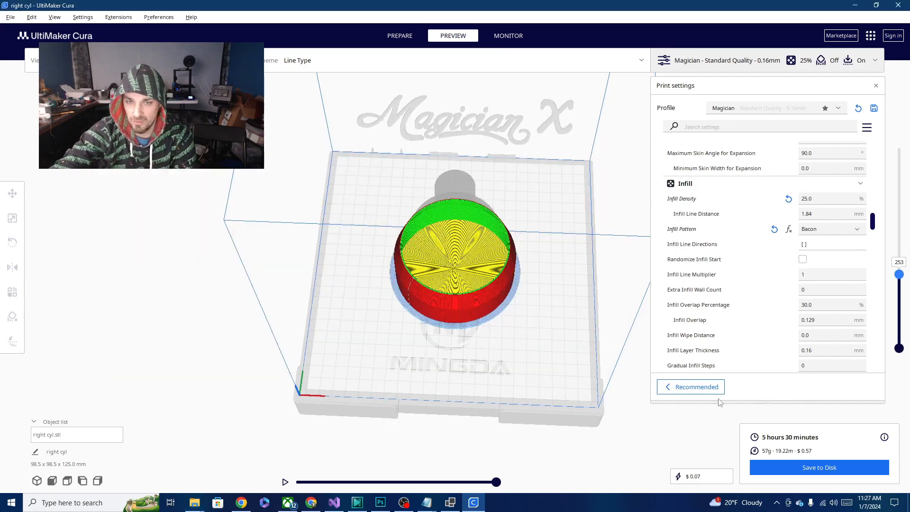
# - Set the Infill Pattern to Cubic, return it to Bacon and slice the model again
pyautogui.click(856, 230)
pyautogui.click(815, 147)
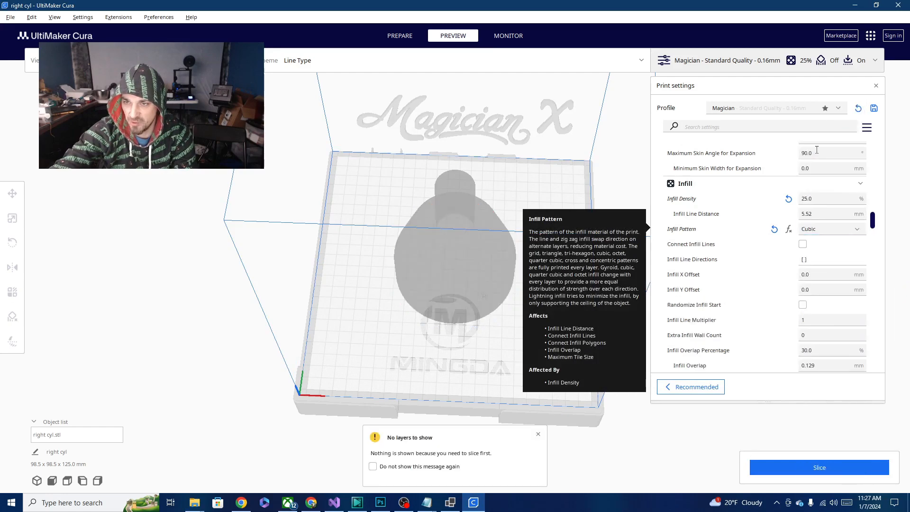
pyautogui.click(845, 230)
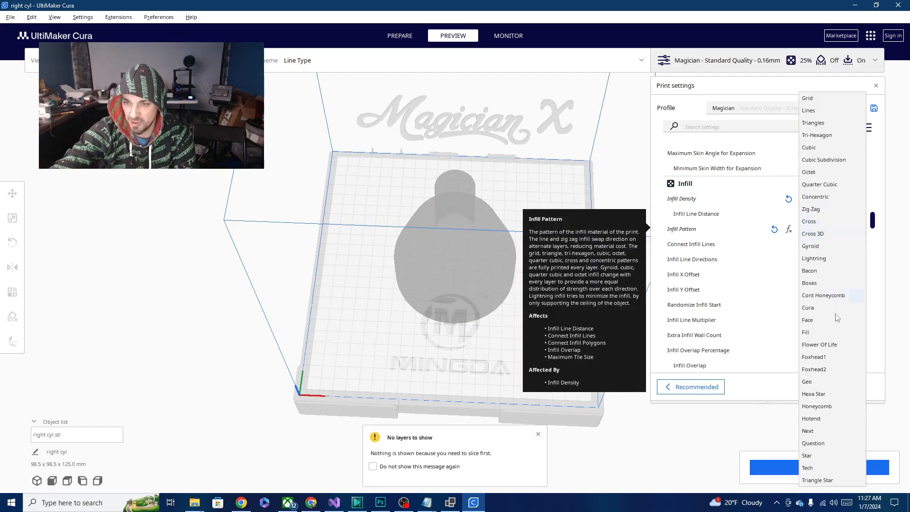
pyautogui.click(813, 271)
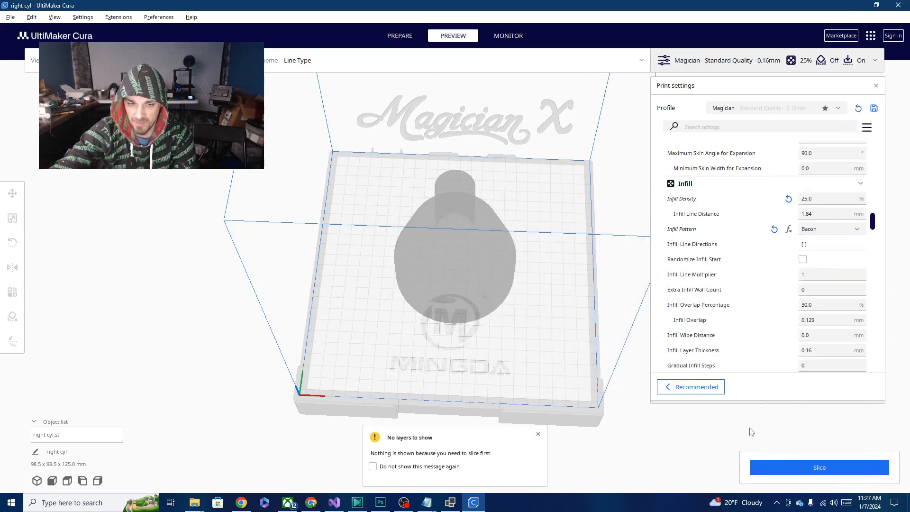
pyautogui.click(818, 468)
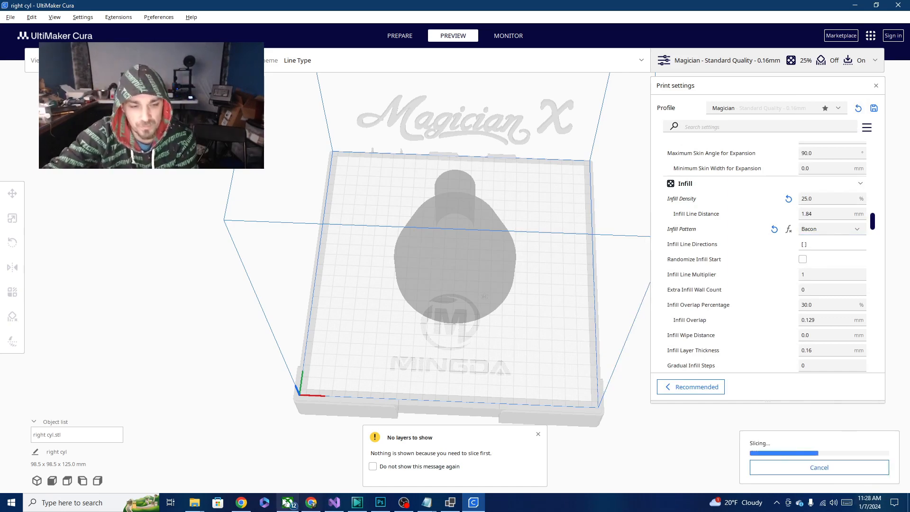
pyautogui.click(203, 504)
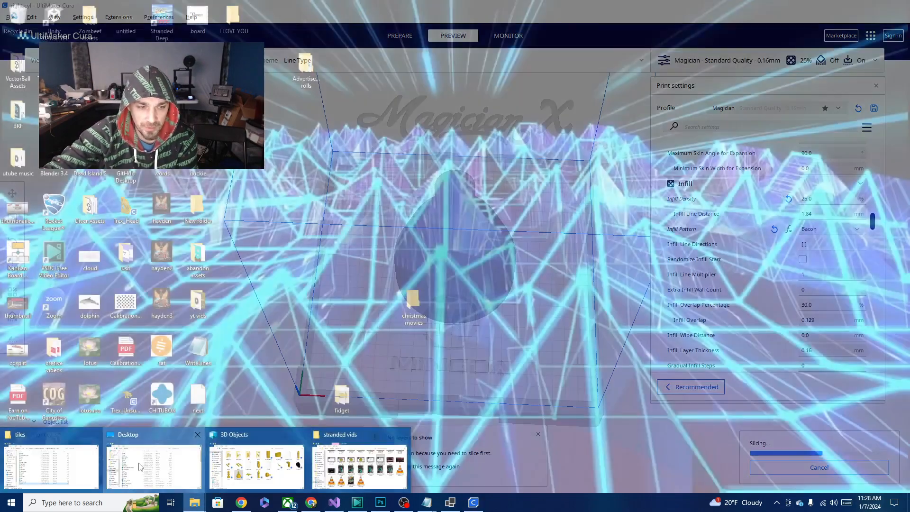
pyautogui.click(139, 464)
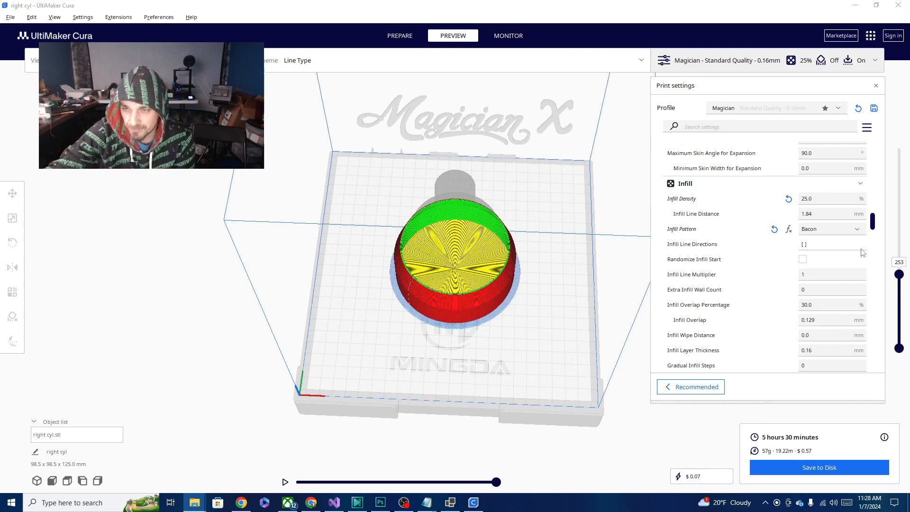
# - Reopen the bacon WKT file from the tiles folder, remove the empty POLYGON (()) line, and save and close the file
pyautogui.moveTo(428, 501)
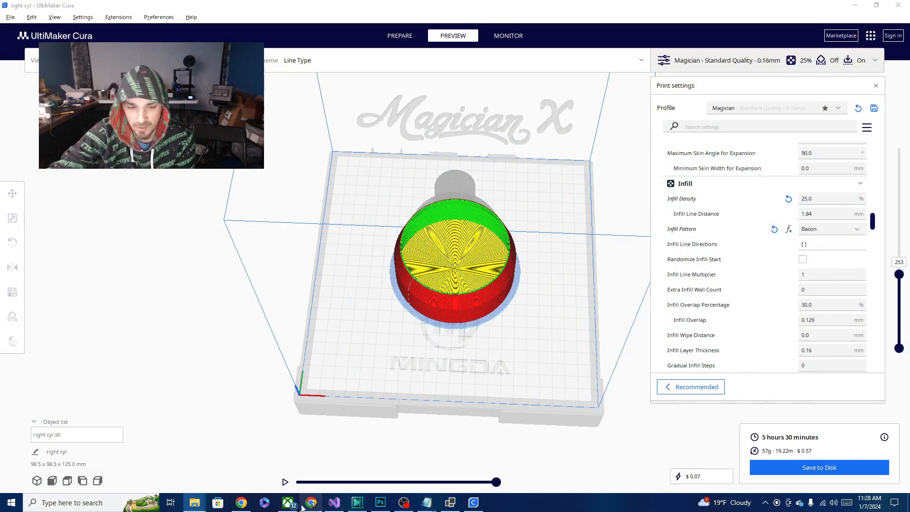
pyautogui.moveTo(194, 502)
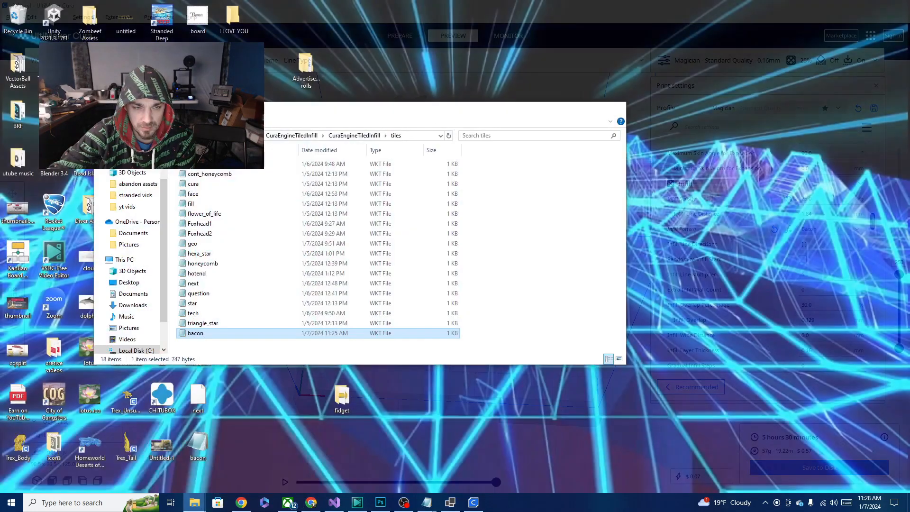
pyautogui.click(51, 467)
pyautogui.doubleClick(199, 334)
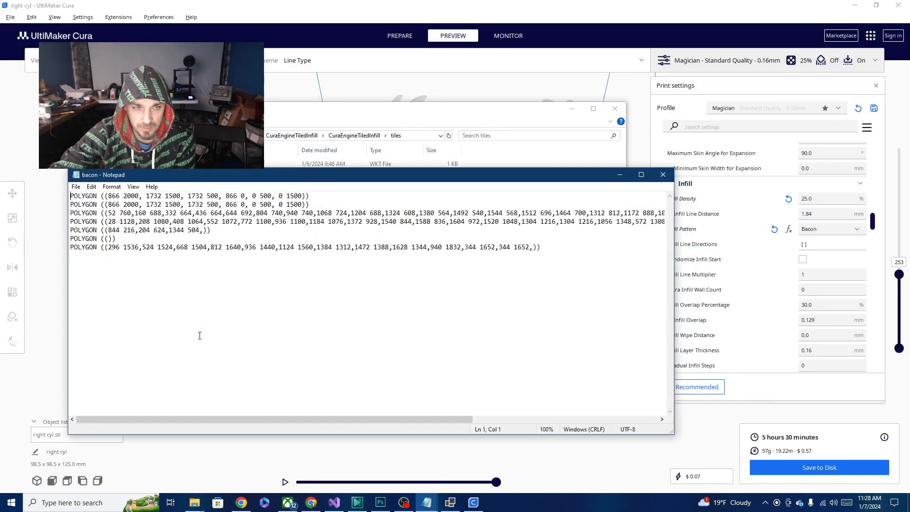
pyautogui.moveTo(121, 239); pyautogui.dragTo(221, 230)
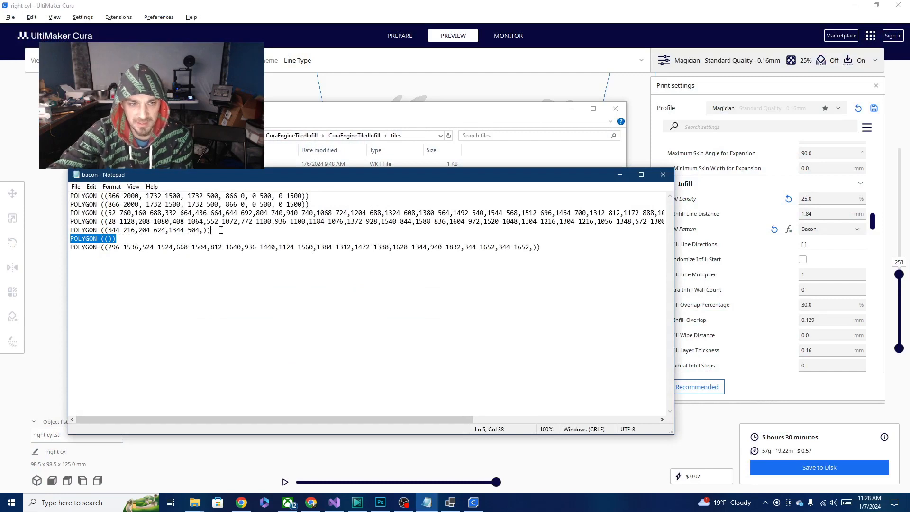
pyautogui.press('Delete')
pyautogui.click(75, 186)
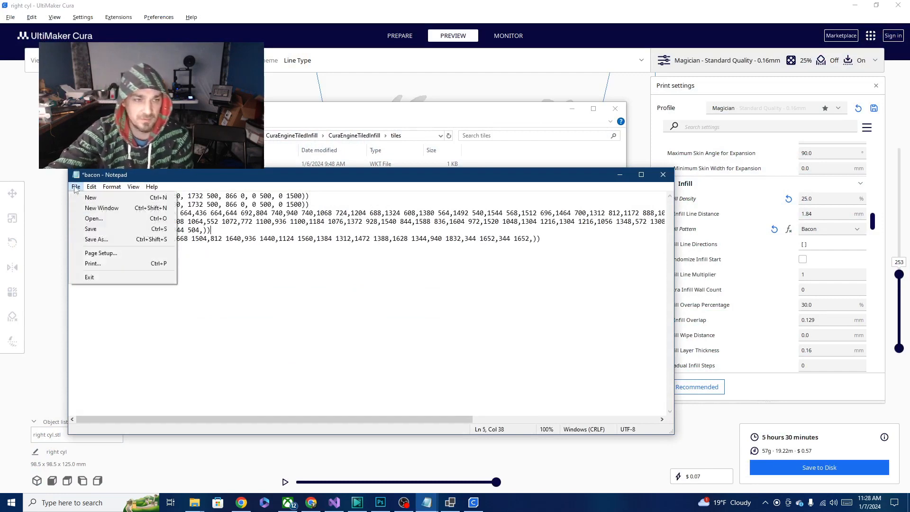
pyautogui.click(102, 230)
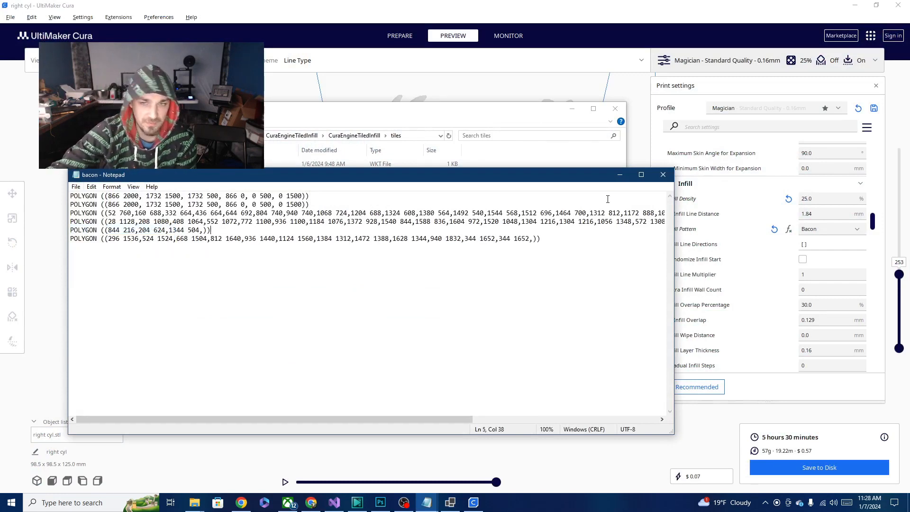
pyautogui.click(662, 175)
pyautogui.click(572, 108)
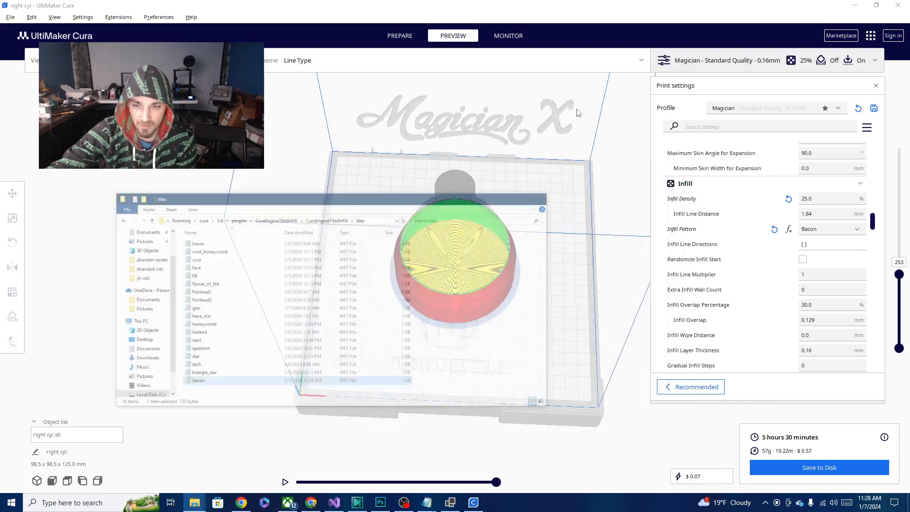
# - Switch the Infill Pattern to Cross 3D and back to Bacon, and re-slice the model with the corrected tile
pyautogui.click(830, 229)
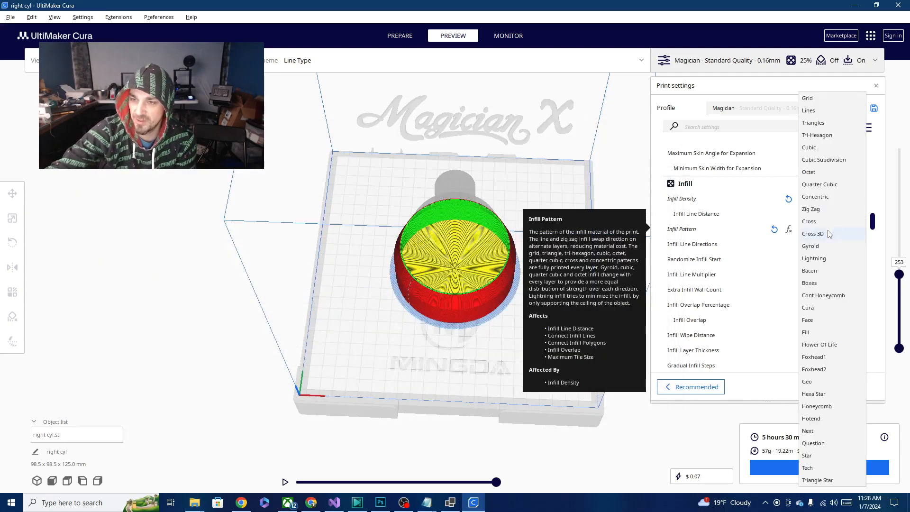
pyautogui.click(828, 234)
pyautogui.click(828, 234)
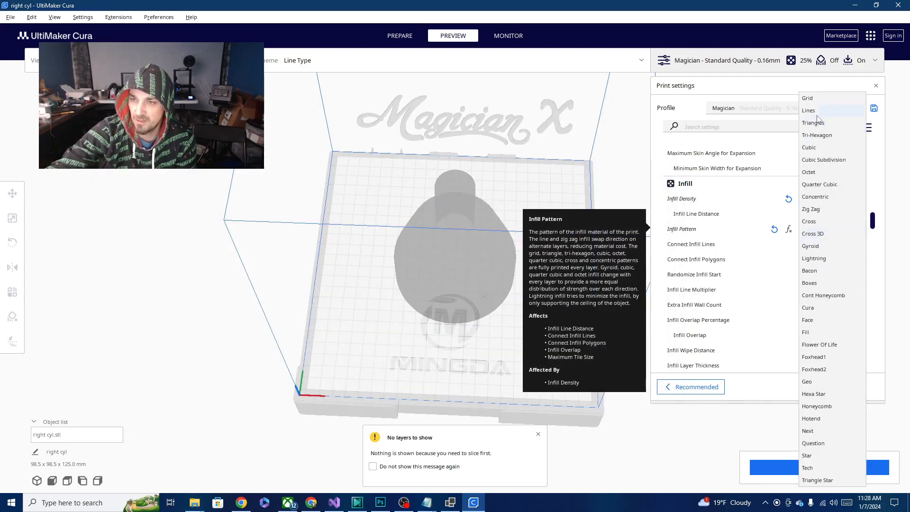
pyautogui.click(820, 273)
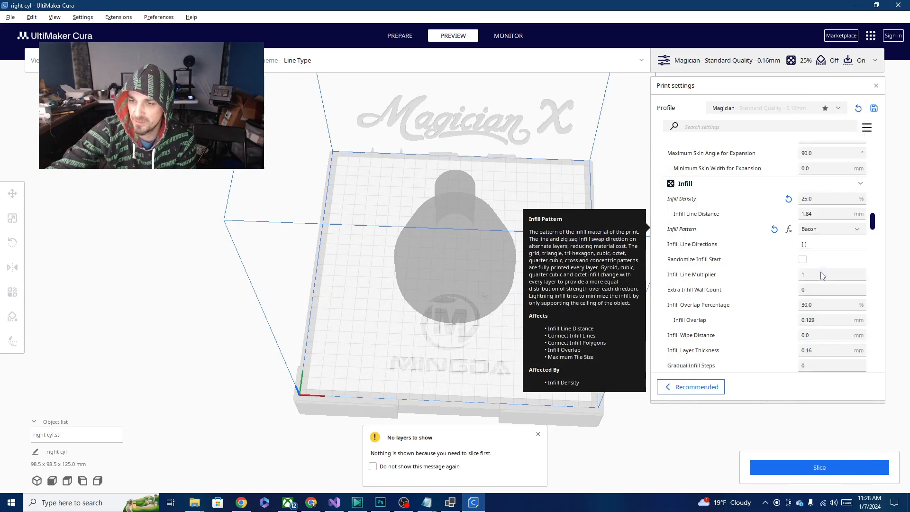
pyautogui.click(827, 469)
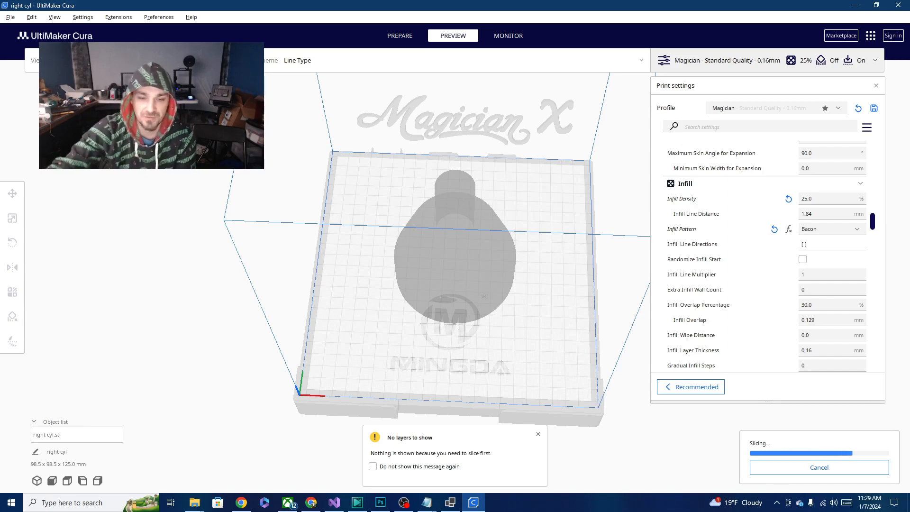
# - Compare the tile drawing in the editor with the sliced Bacon infill, examining the repeated hexagonal tiles up close in the layer preview
pyautogui.click(450, 502)
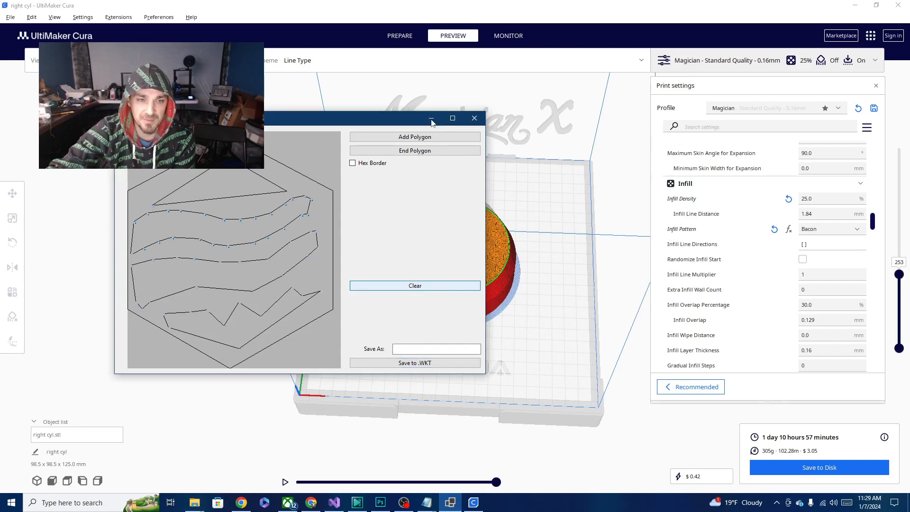
pyautogui.click(382, 10)
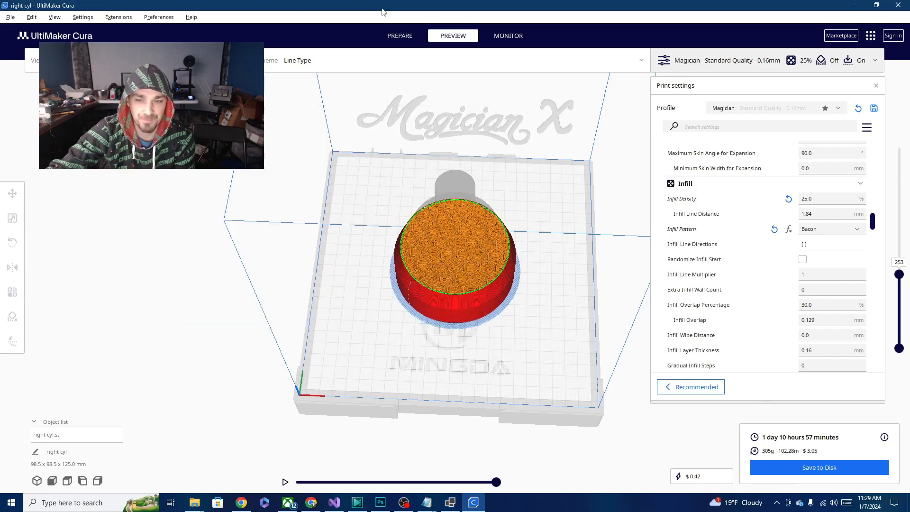
pyautogui.scroll(10, 387, 247)
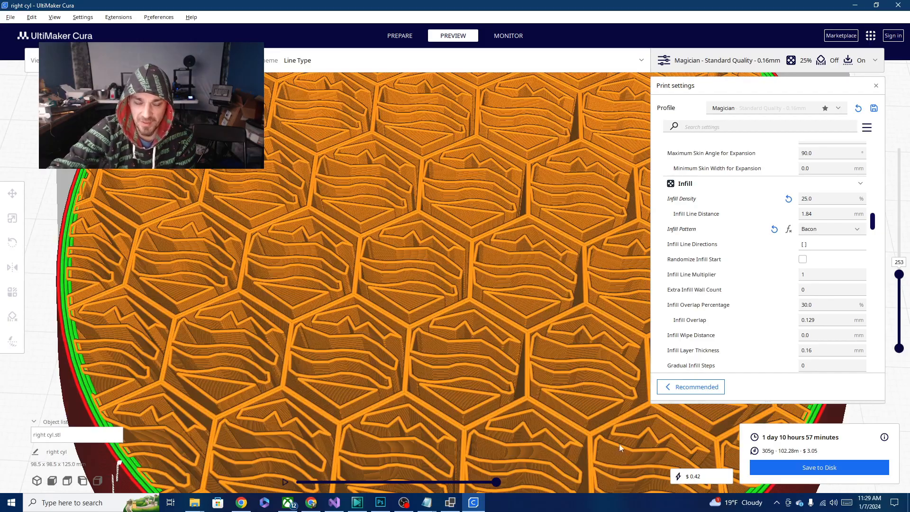
pyautogui.moveTo(526, 334); pyautogui.dragTo(426, 321, button='right')
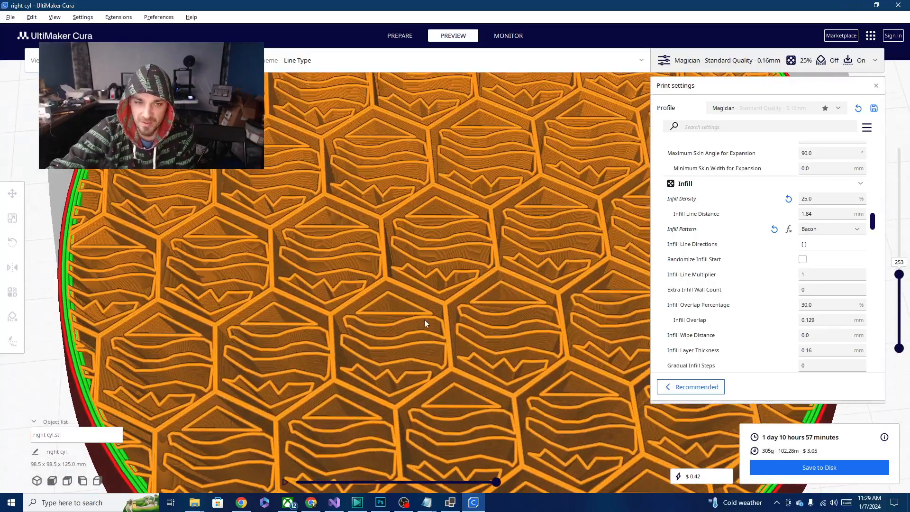
pyautogui.scroll(-3, 426, 320)
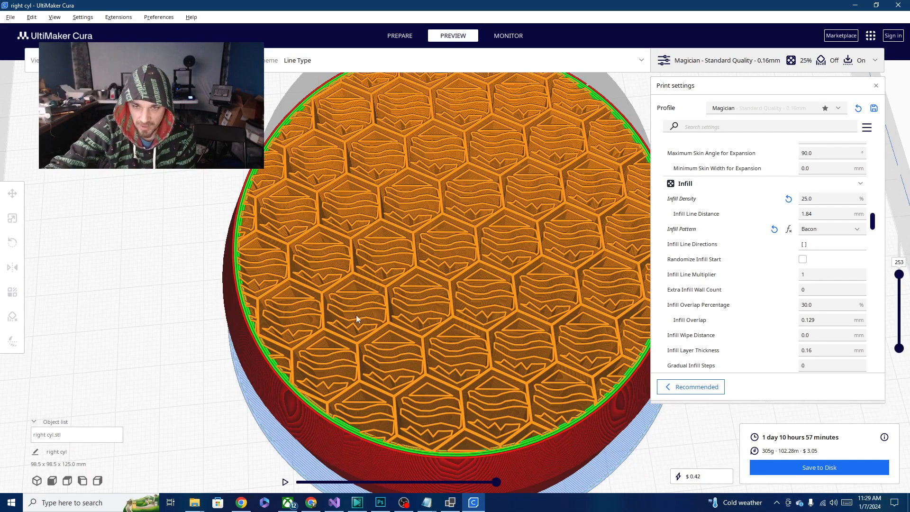
pyautogui.moveTo(356, 315); pyautogui.dragTo(347, 397, button='right')
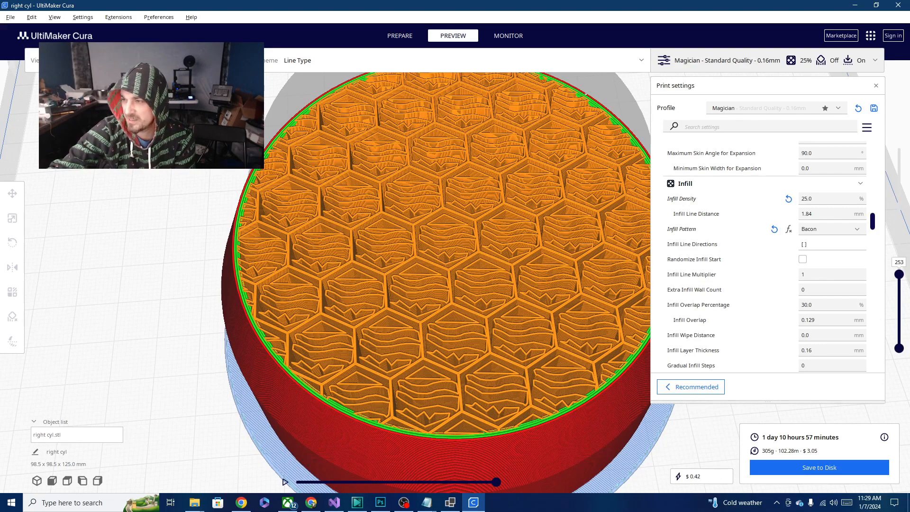
# - Place the newly exported bacon.wkt in the tiles folder, replacing the existing file in the destination
pyautogui.click(194, 502)
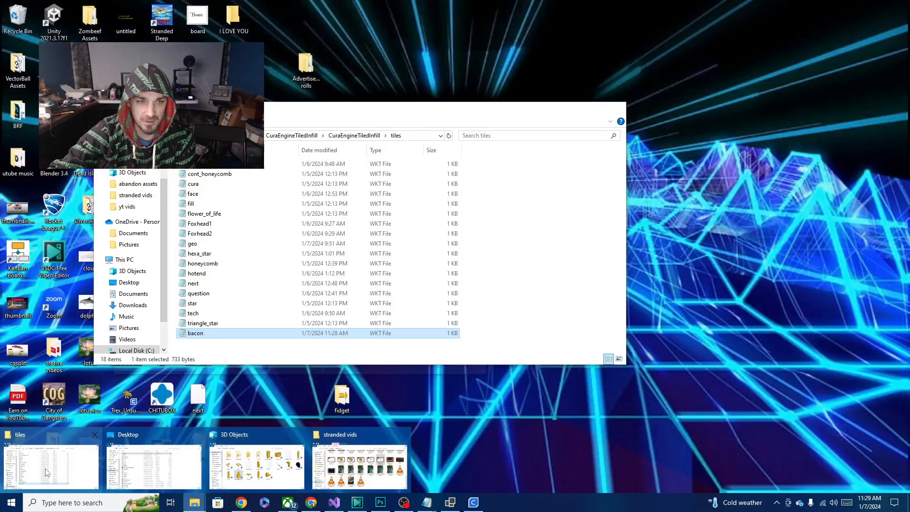
pyautogui.click(55, 471)
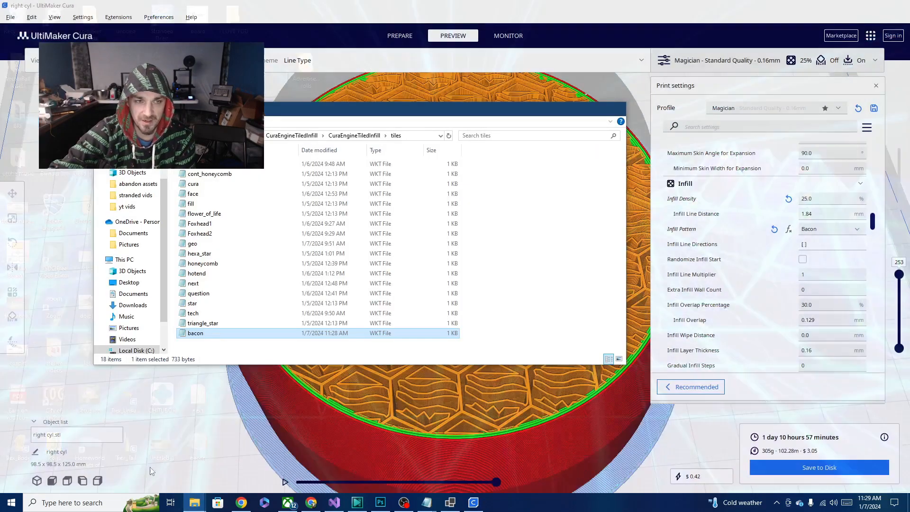
pyautogui.moveTo(635, 336); pyautogui.dragTo(225, 296)
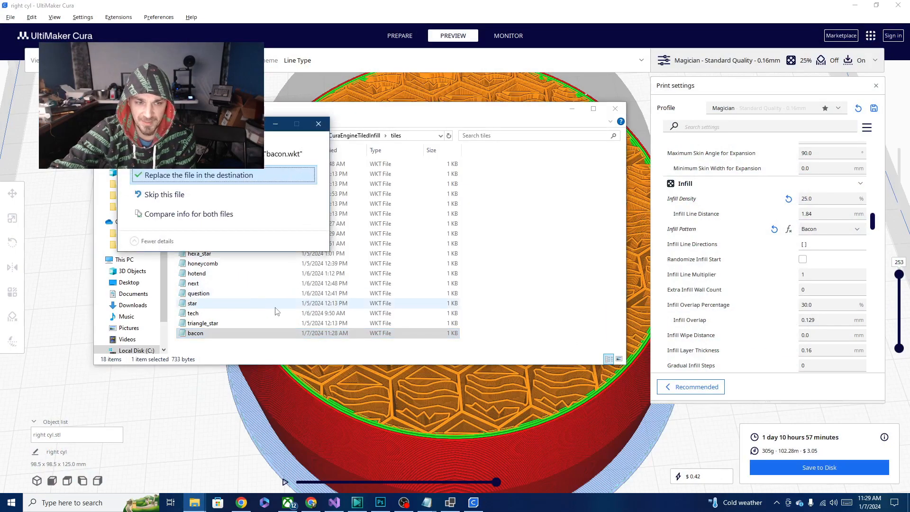
pyautogui.click(189, 176)
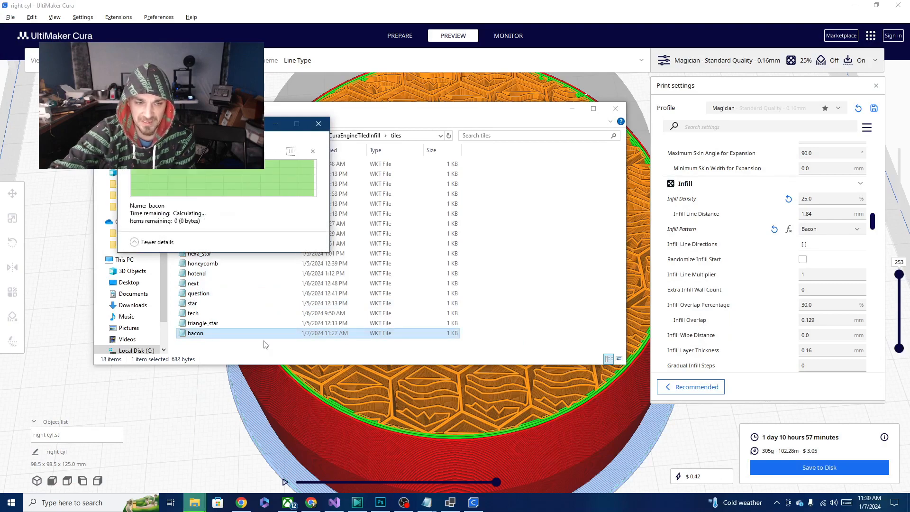
# - Open the replaced bacon WKT file, remove the empty POLYGON (()) line while keeping the single hexagon outline line, and save the file
pyautogui.doubleClick(195, 333)
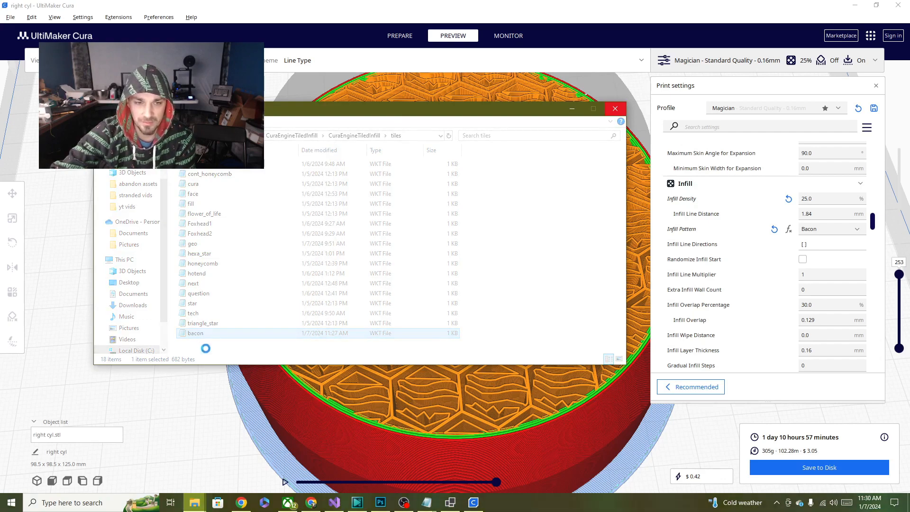
pyautogui.moveTo(192, 502)
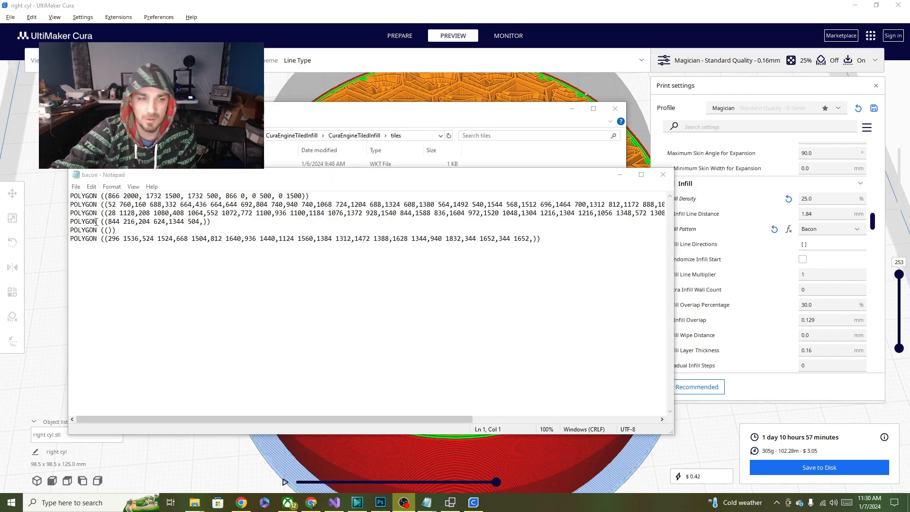
pyautogui.click(129, 232)
pyautogui.moveTo(128, 232); pyautogui.dragTo(221, 221)
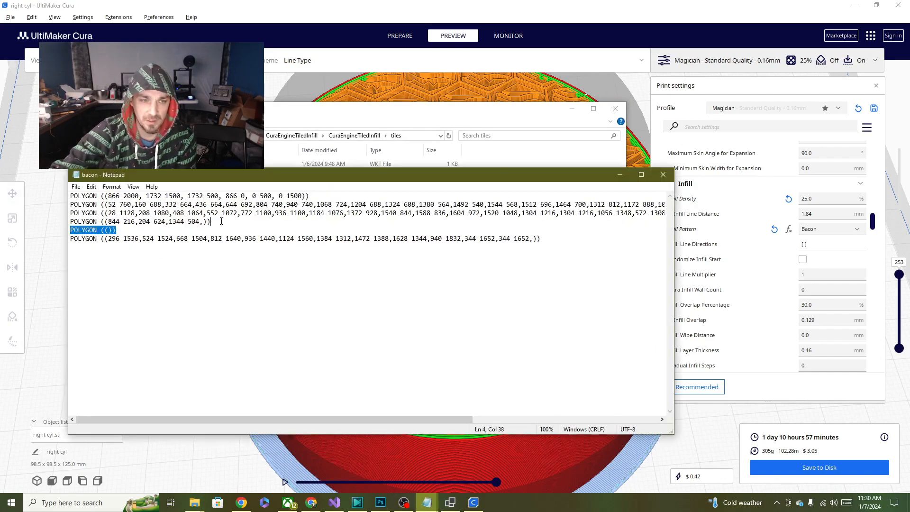
pyautogui.press('Delete')
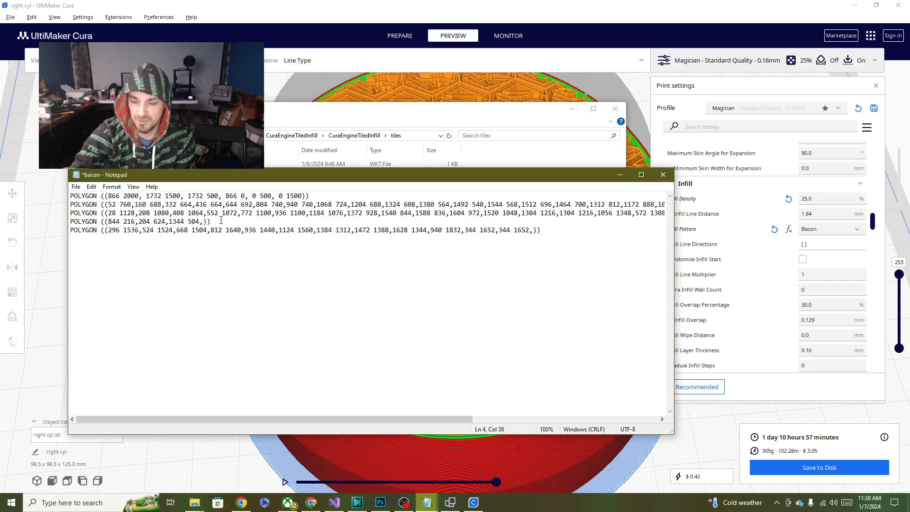
pyautogui.click(76, 187)
pyautogui.click(85, 229)
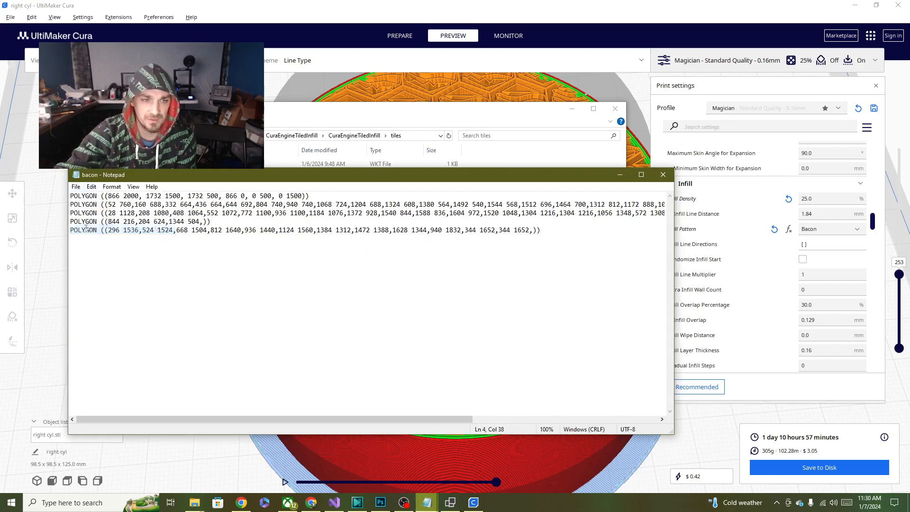
pyautogui.moveTo(319, 198); pyautogui.dragTo(42, 184)
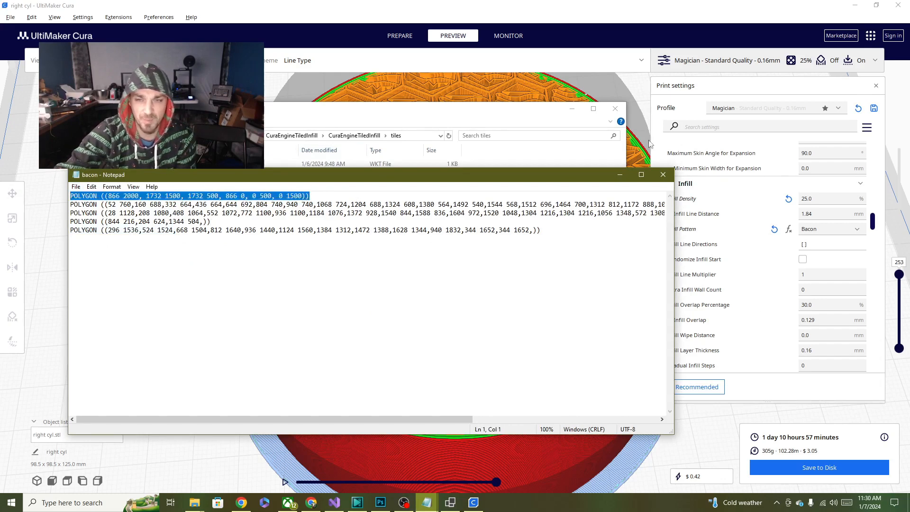
pyautogui.click(619, 174)
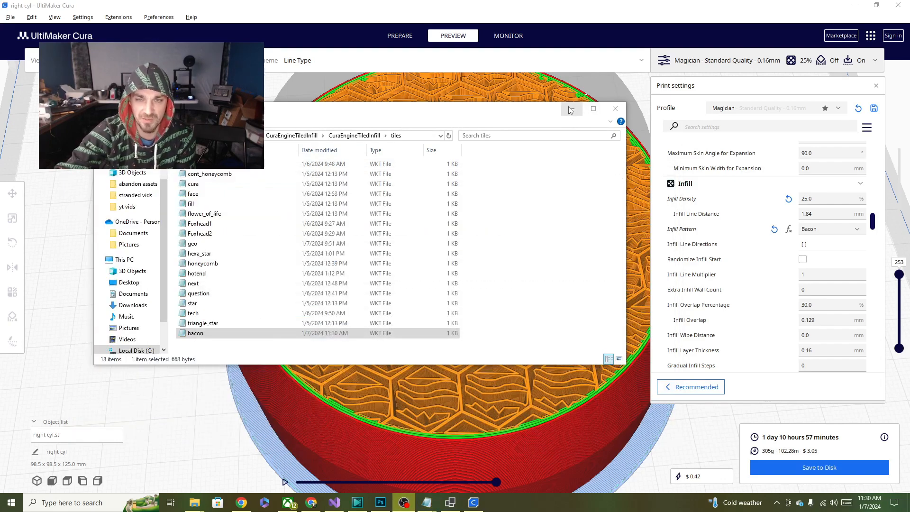
# - Close the leftover Foxhead2 and old bacon text windows, discarding the old bacon changes, and reopen the saved bacon file to check its polygons
pyautogui.moveTo(426, 502)
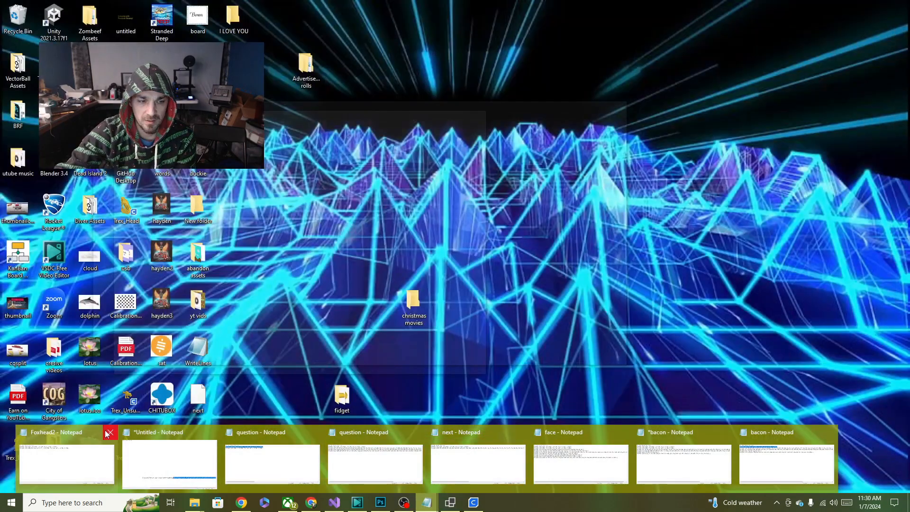
pyautogui.click(109, 432)
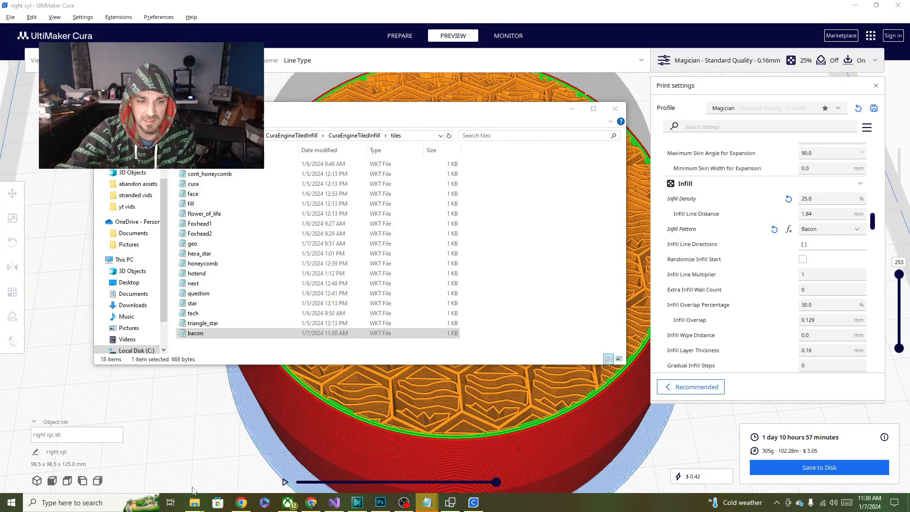
pyautogui.moveTo(193, 501)
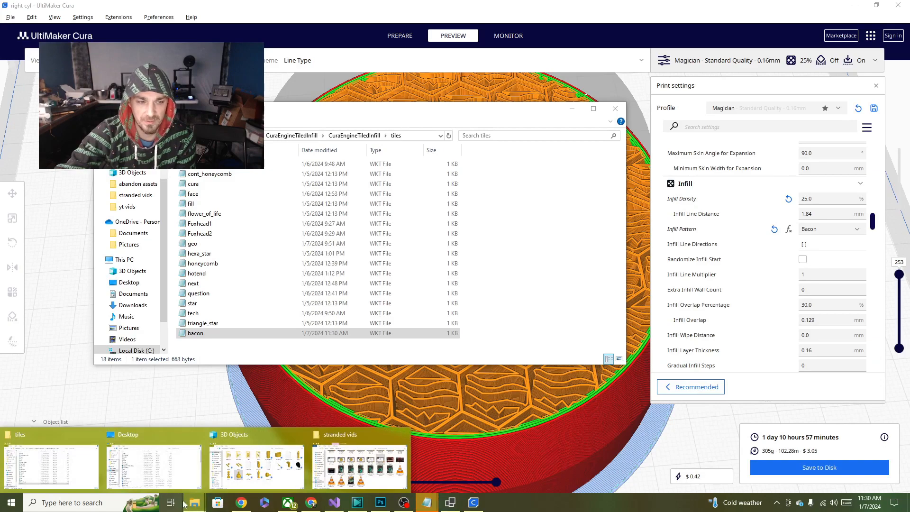
pyautogui.moveTo(427, 501)
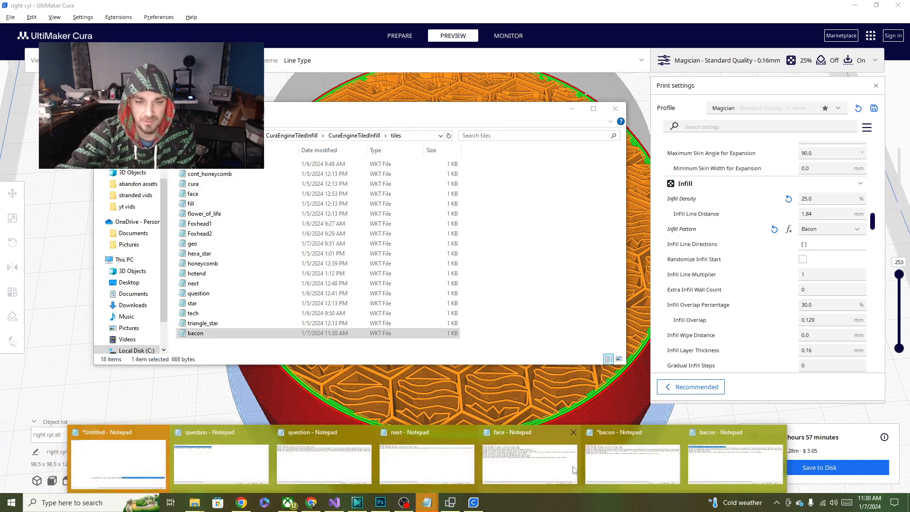
pyautogui.click(643, 466)
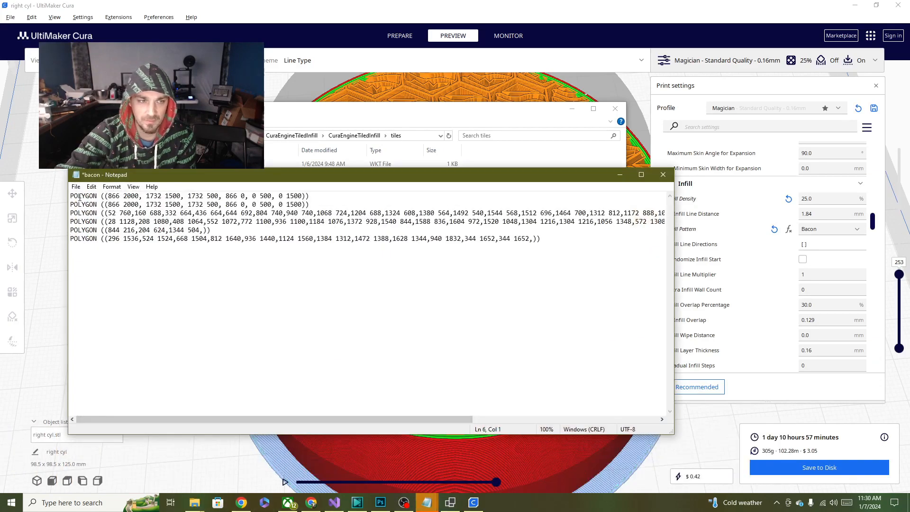
pyautogui.click(76, 186)
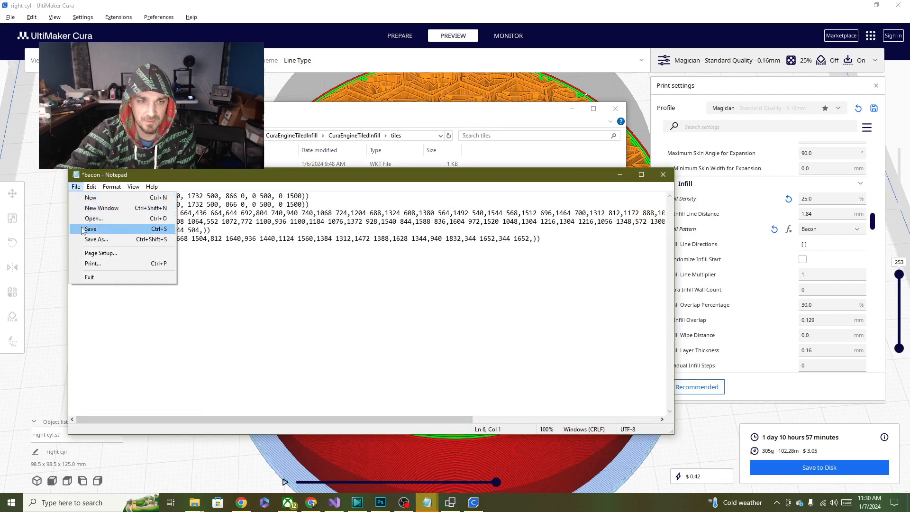
pyautogui.click(250, 282)
pyautogui.click(663, 175)
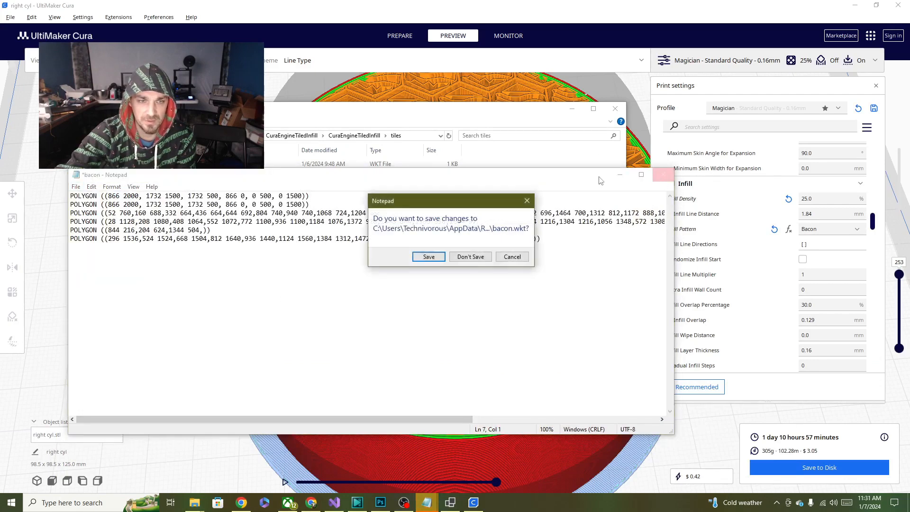
pyautogui.click(470, 256)
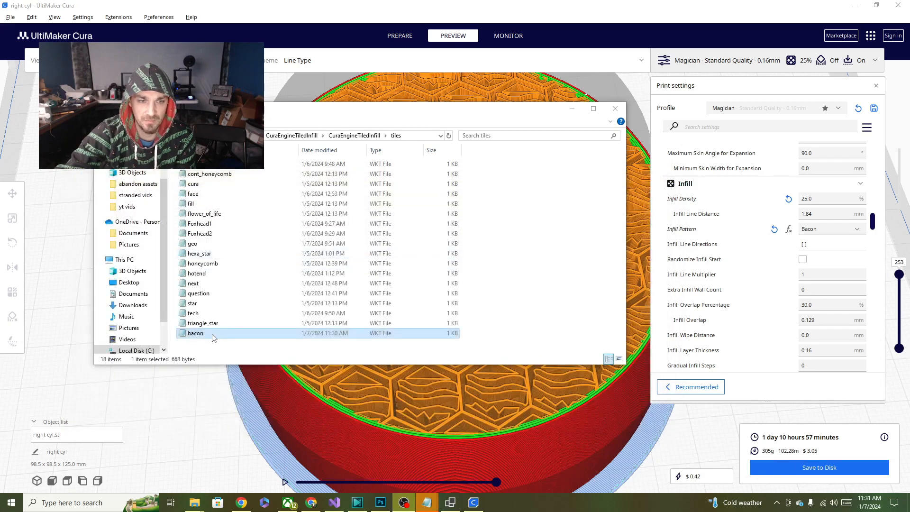
pyautogui.doubleClick(214, 334)
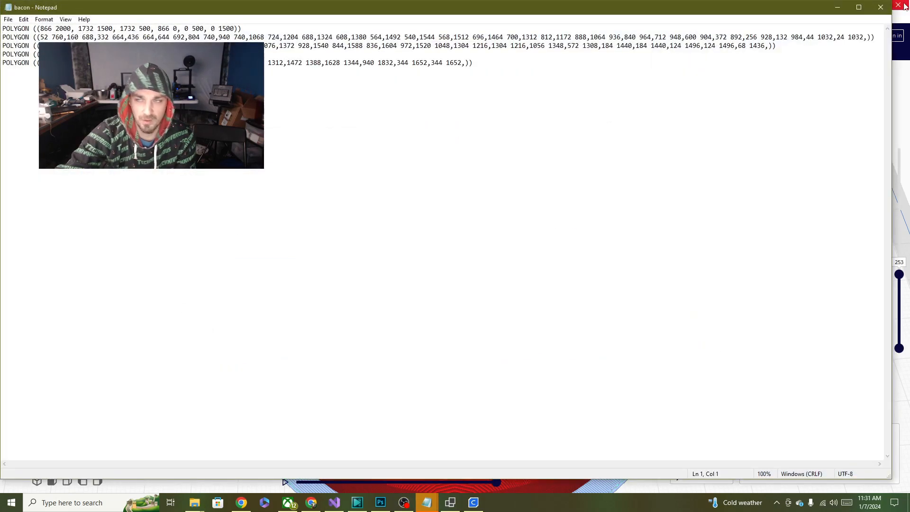
pyautogui.click(880, 7)
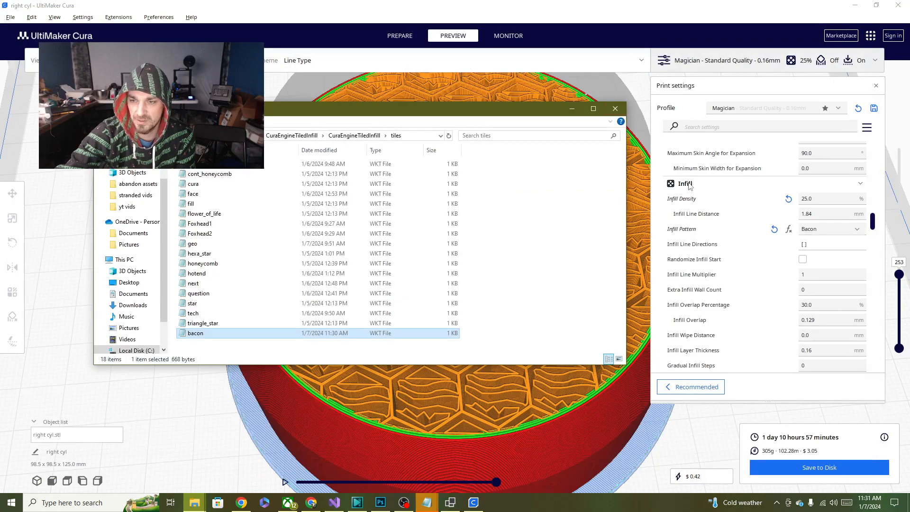
# - Switch the Infill Pattern to Cross and back to Bacon in Cura, and re-slice the model with the replaced tile
pyautogui.click(535, 22)
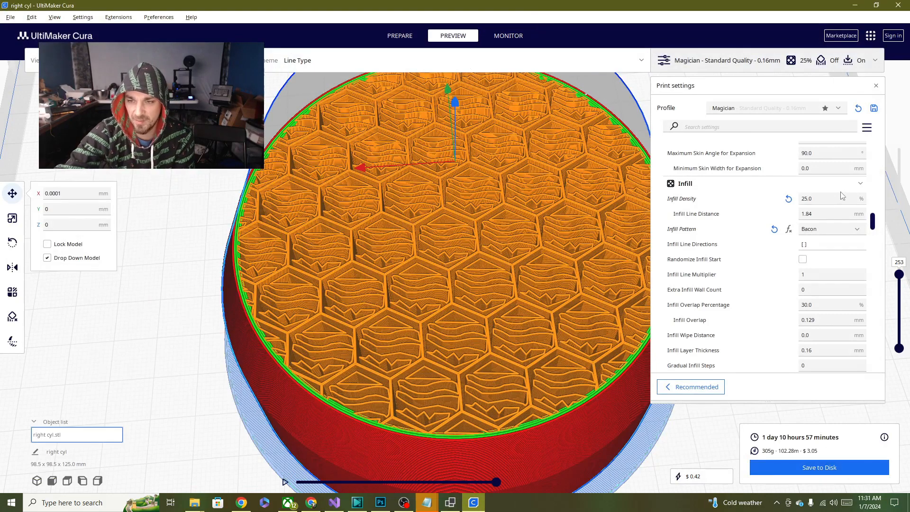
pyautogui.click(849, 231)
pyautogui.click(835, 221)
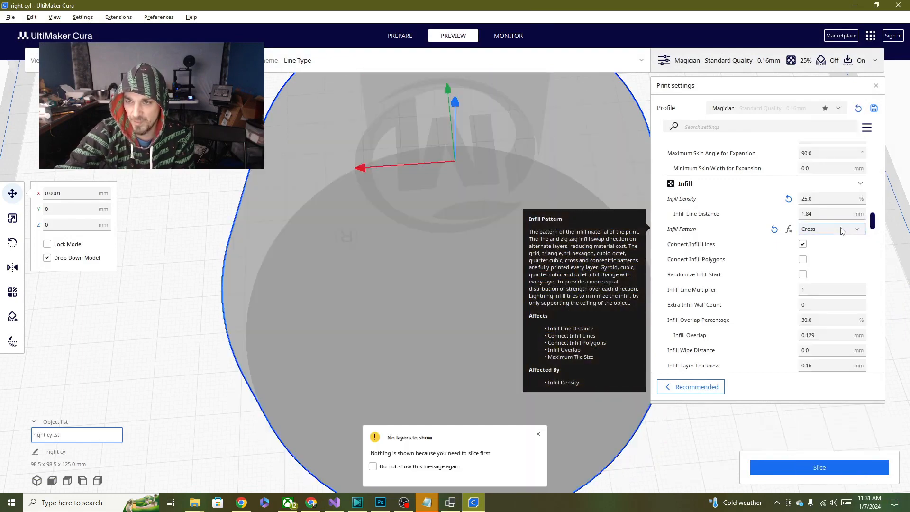
pyautogui.click(837, 230)
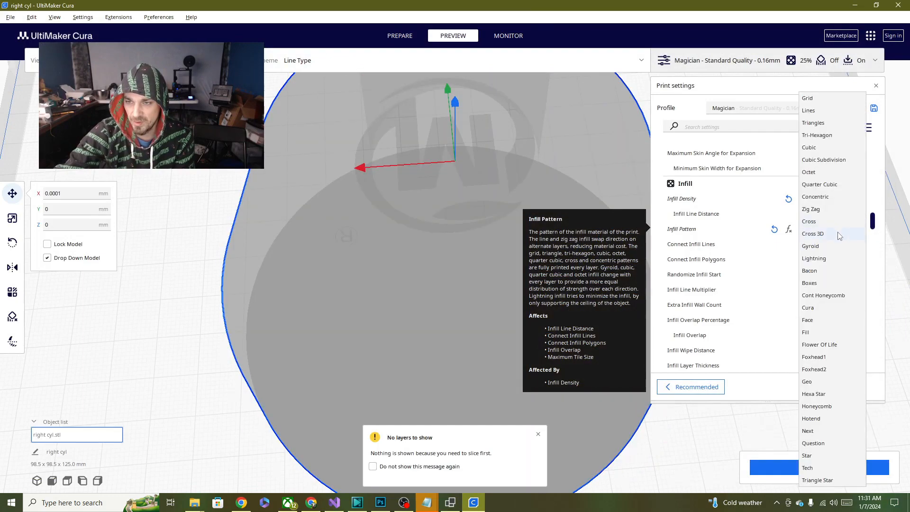
pyautogui.click(823, 271)
pyautogui.click(820, 466)
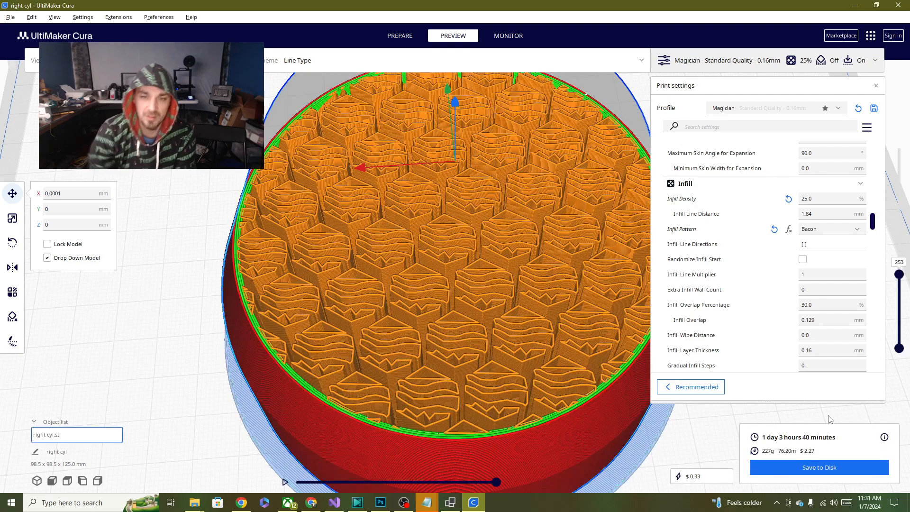
# - Examine the sliced Bacon infill from several sides in the layer preview, checking the hexagonal tiles and the gaps between them
pyautogui.moveTo(378, 259); pyautogui.dragTo(423, 268, button='right')
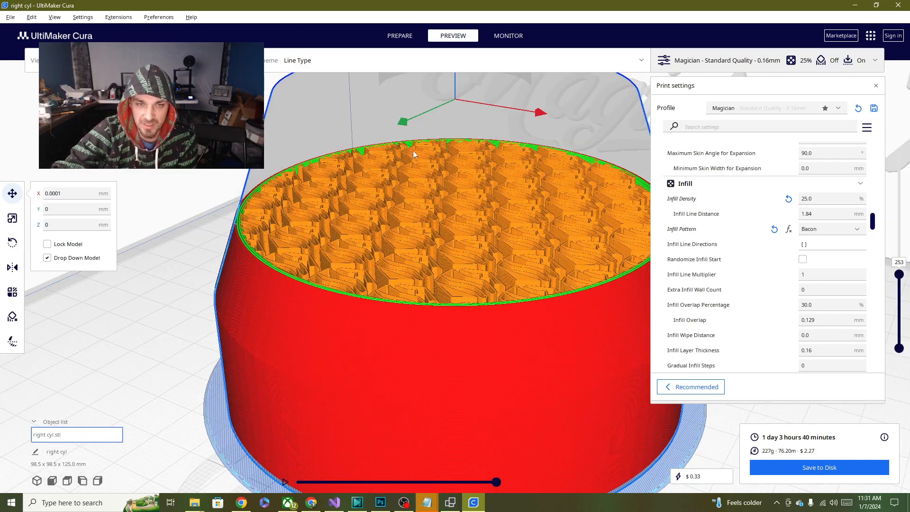
pyautogui.moveTo(523, 145); pyautogui.dragTo(402, 283, button='right')
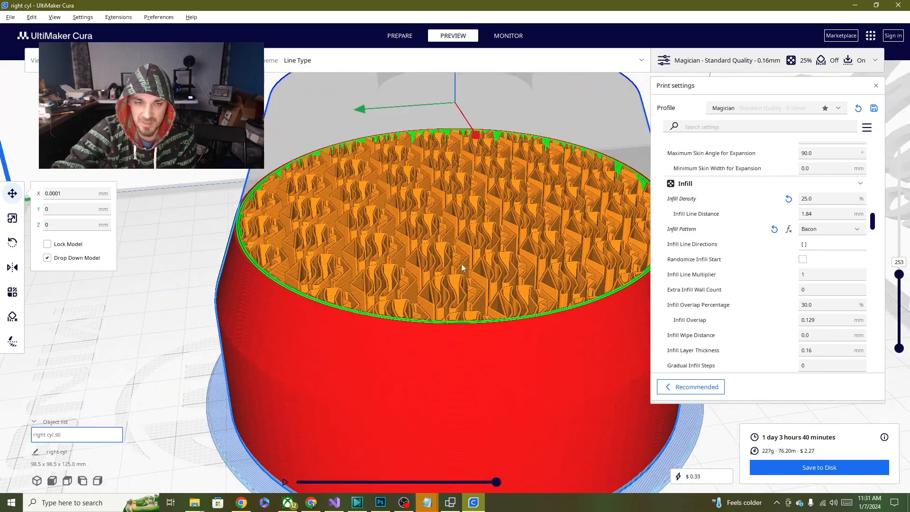
pyautogui.moveTo(461, 263); pyautogui.dragTo(311, 290, button='right')
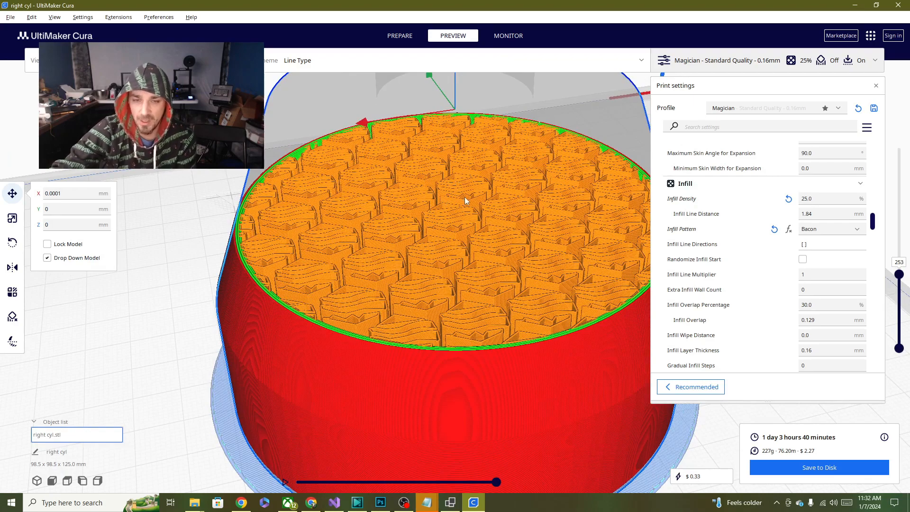
pyautogui.moveTo(422, 228); pyautogui.dragTo(400, 201, button='right')
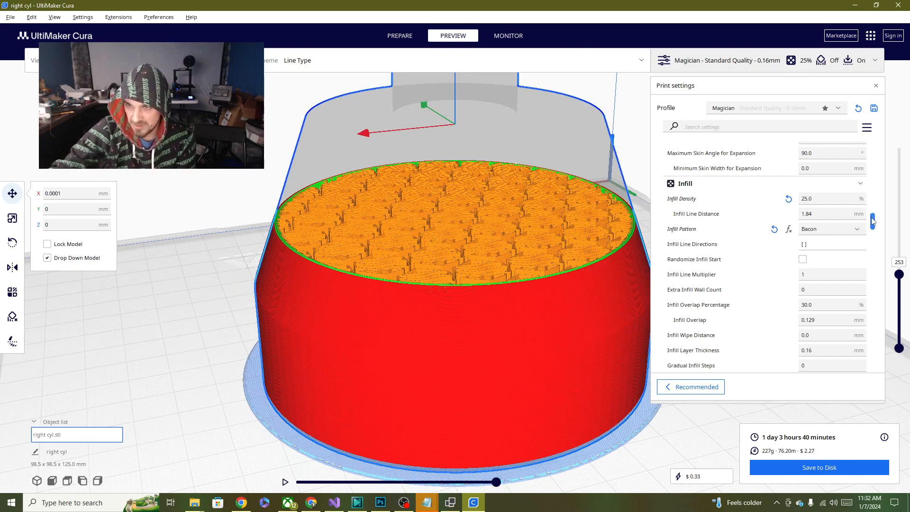
# - Set Top Surface Skin Layers to 0 in the Top/Bottom print settings
pyautogui.moveTo(872, 220); pyautogui.dragTo(874, 138)
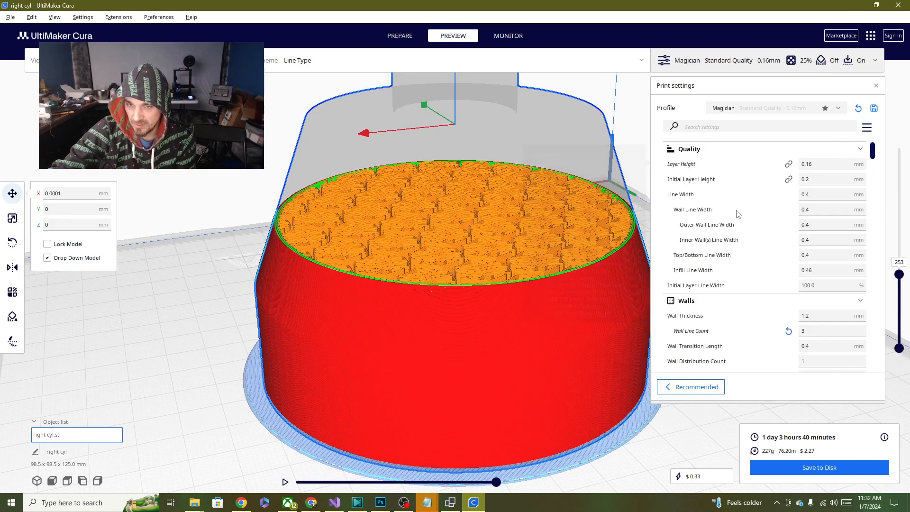
pyautogui.scroll(-10, 737, 299)
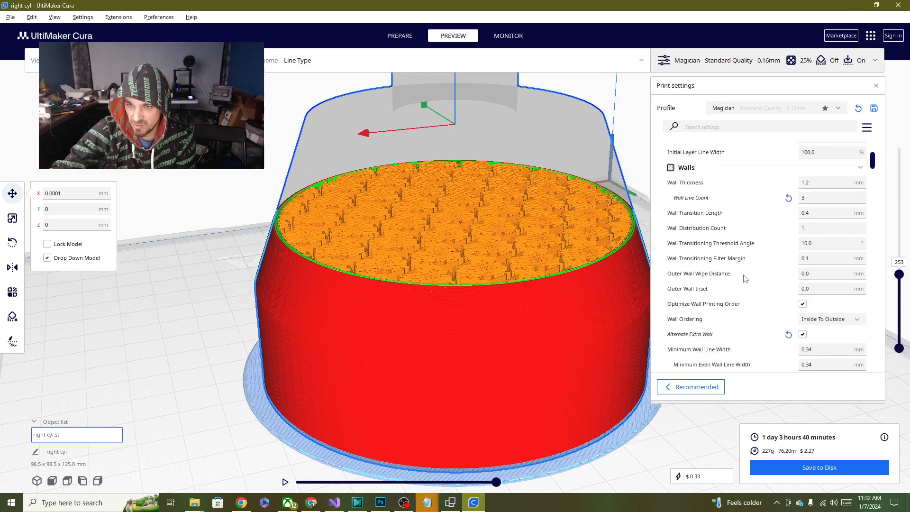
pyautogui.scroll(-9, 743, 278)
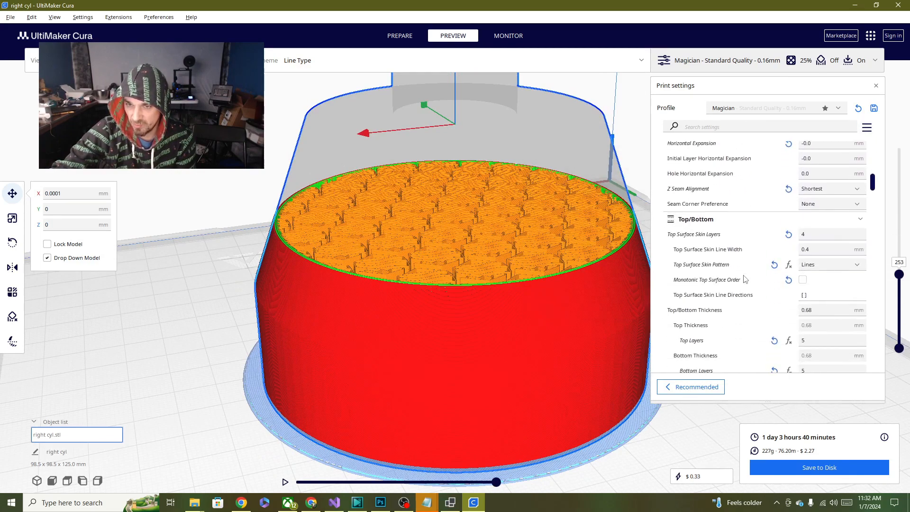
pyautogui.scroll(-10, 744, 278)
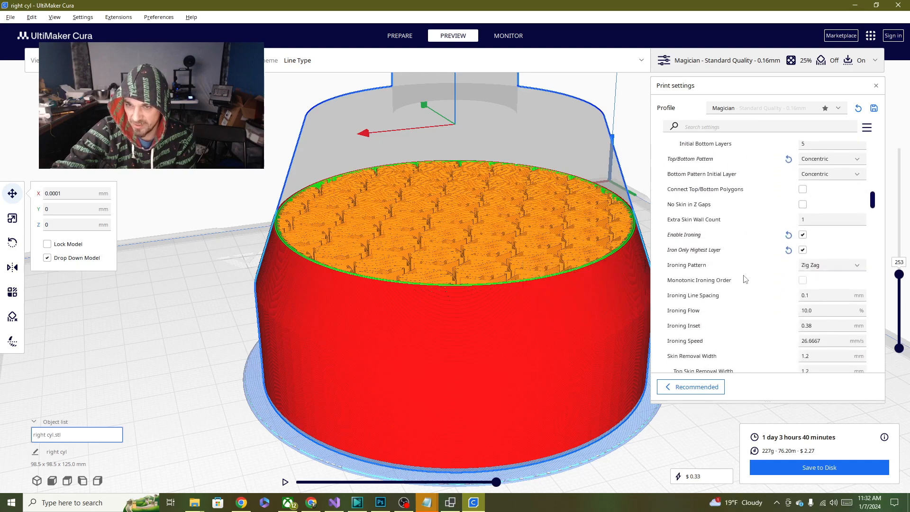
pyautogui.scroll(-6, 743, 278)
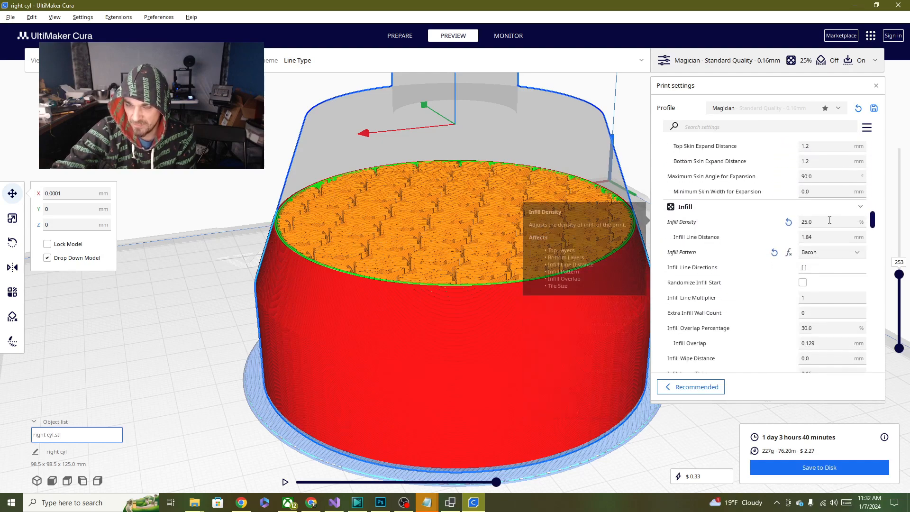
pyautogui.scroll(5, 724, 218)
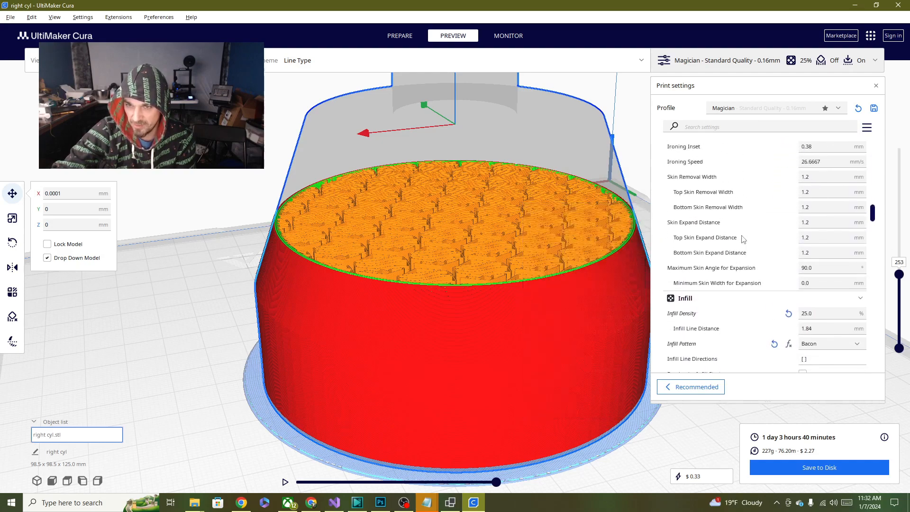
pyautogui.scroll(9, 743, 240)
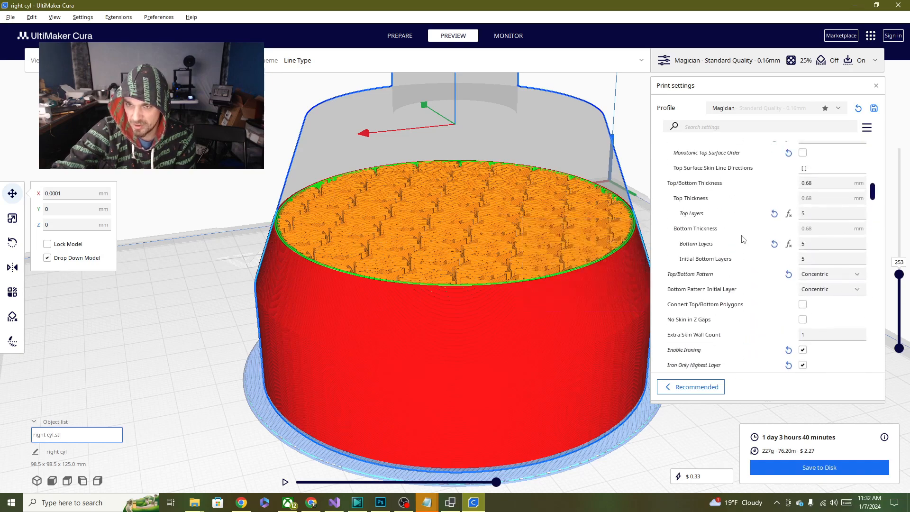
pyautogui.scroll(4, 743, 239)
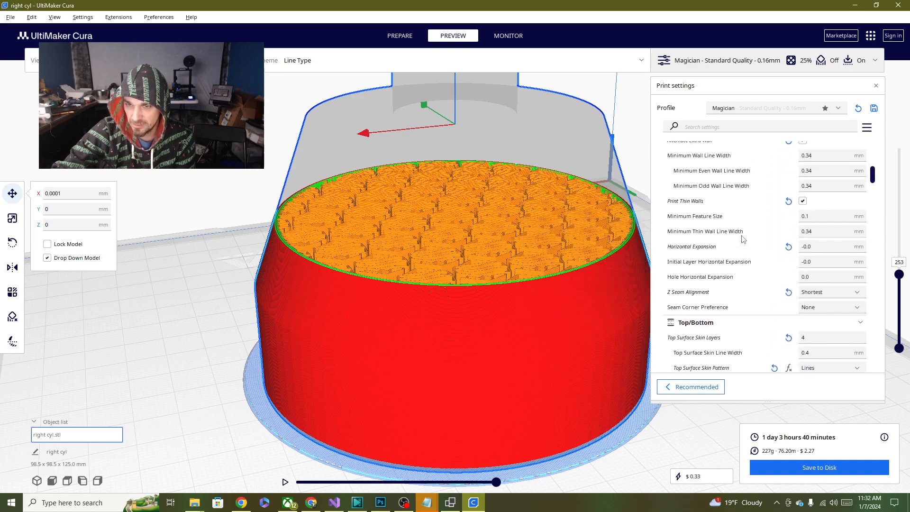
pyautogui.click(809, 338)
pyautogui.write('0')
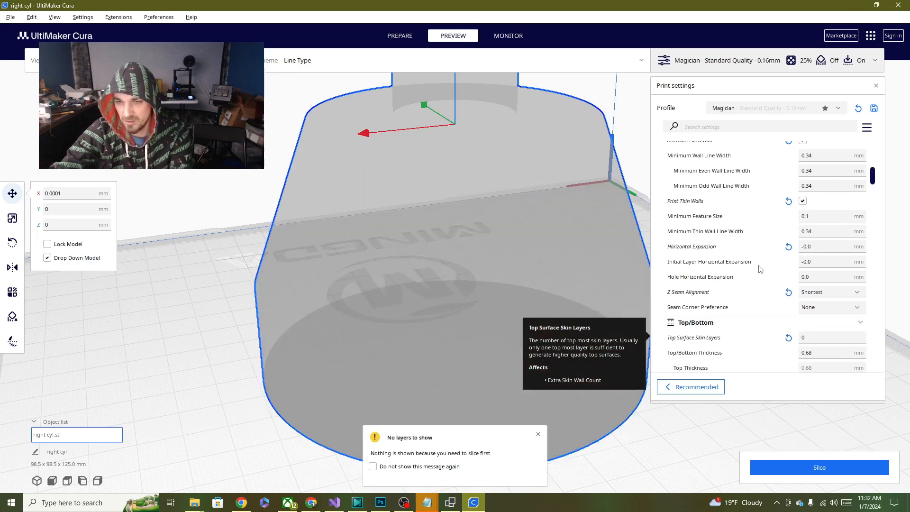
# - Set Wall Thickness and Wall Line Count to 0 in the Walls settings and slice the model again
pyautogui.scroll(8, 760, 268)
pyautogui.scroll(3, 760, 268)
pyautogui.doubleClick(805, 315)
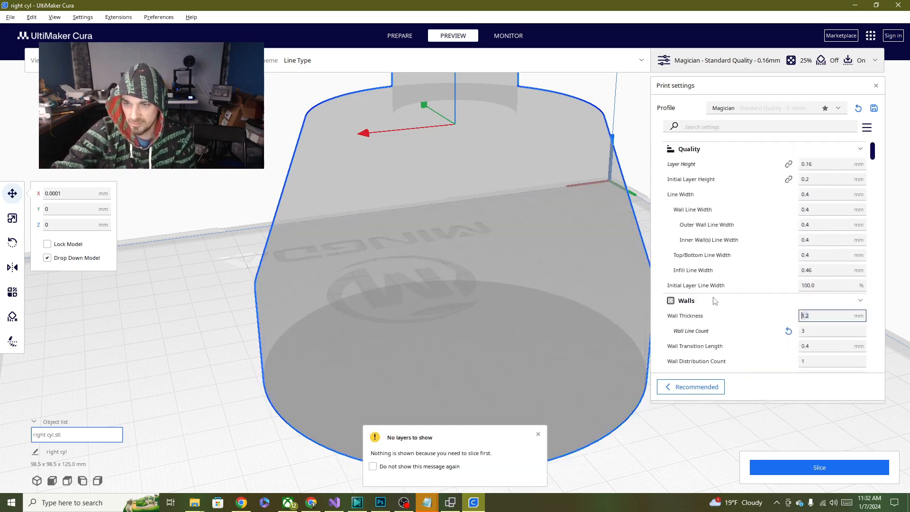
pyautogui.click(819, 467)
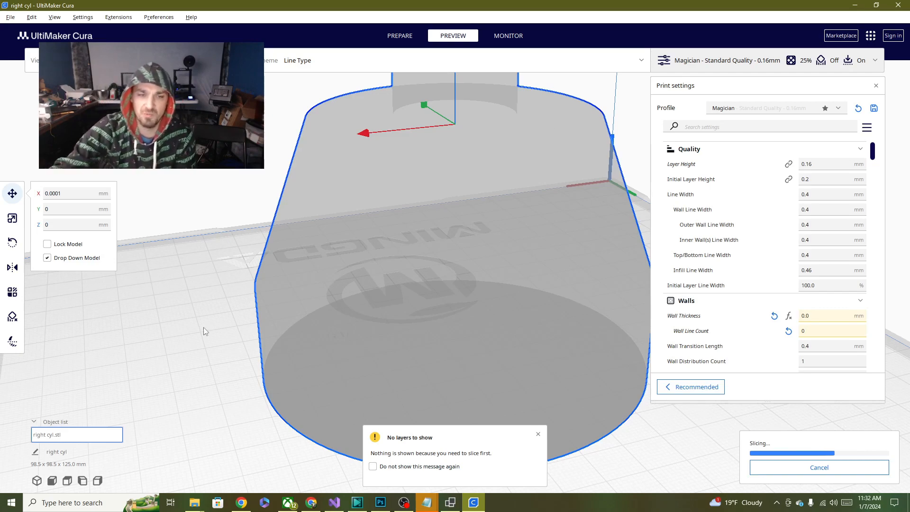
# - Lower the previewed layer to 161 and examine the wall-less Bacon infill from the side and from above
pyautogui.moveTo(205, 330); pyautogui.dragTo(614, 322, button='right')
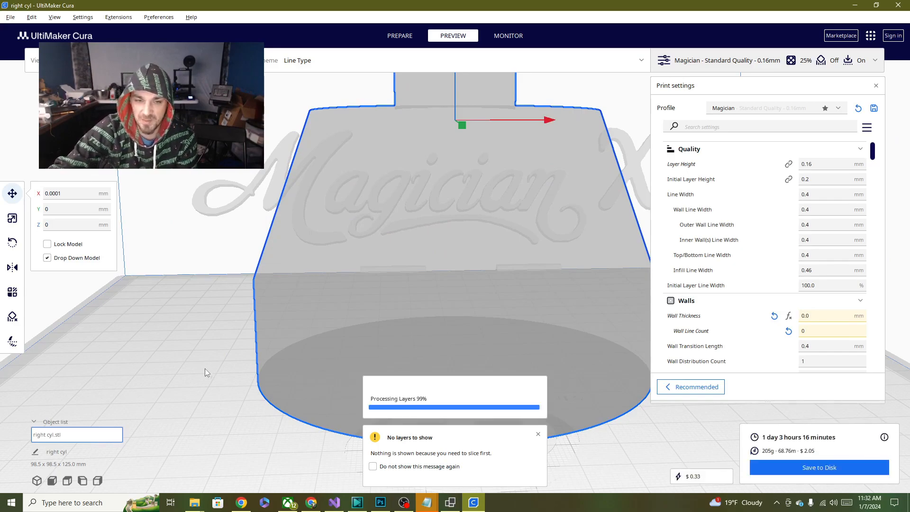
pyautogui.moveTo(159, 345); pyautogui.dragTo(432, 373, button='right')
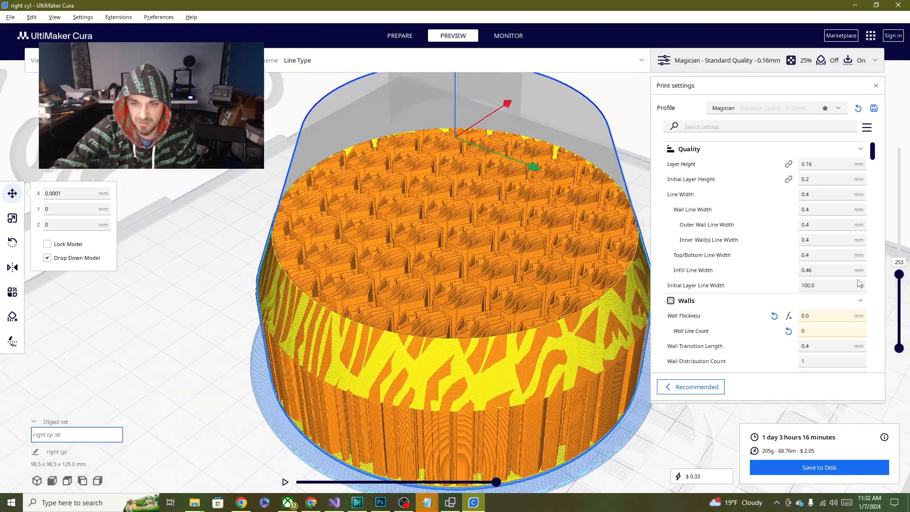
pyautogui.moveTo(902, 281); pyautogui.dragTo(909, 307)
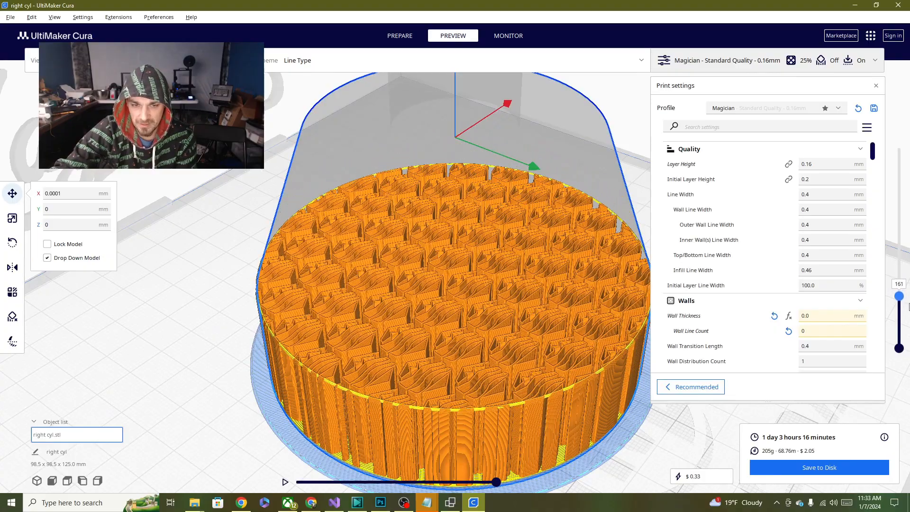
pyautogui.moveTo(516, 361); pyautogui.dragTo(440, 419, button='right')
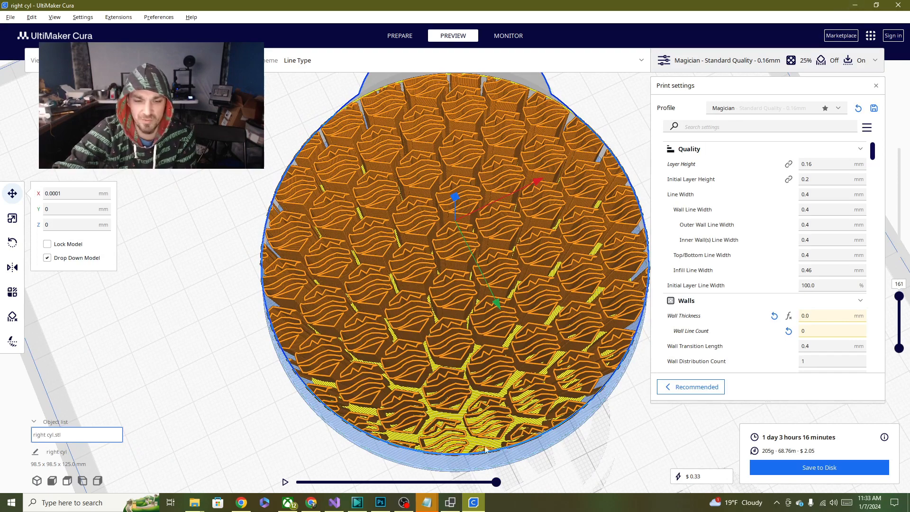
# - Bring up the self-made hexagon tile editor, move its window aside, and close it
pyautogui.click(446, 505)
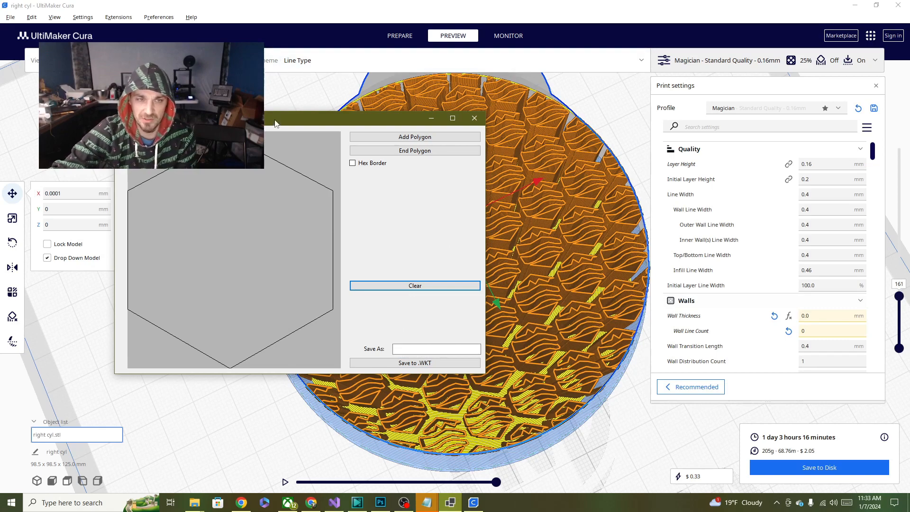
pyautogui.moveTo(275, 123); pyautogui.dragTo(224, 99)
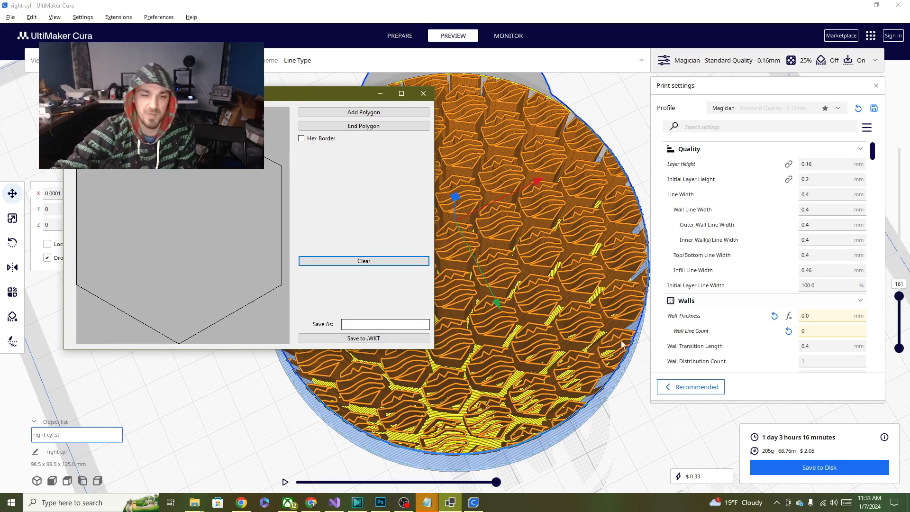
pyautogui.click(423, 93)
# - Examine the whole model with its tiled infill on the build plate from above and from several sides
pyautogui.moveTo(466, 266); pyautogui.dragTo(393, 315, button='right')
pyautogui.scroll(-10, 389, 307)
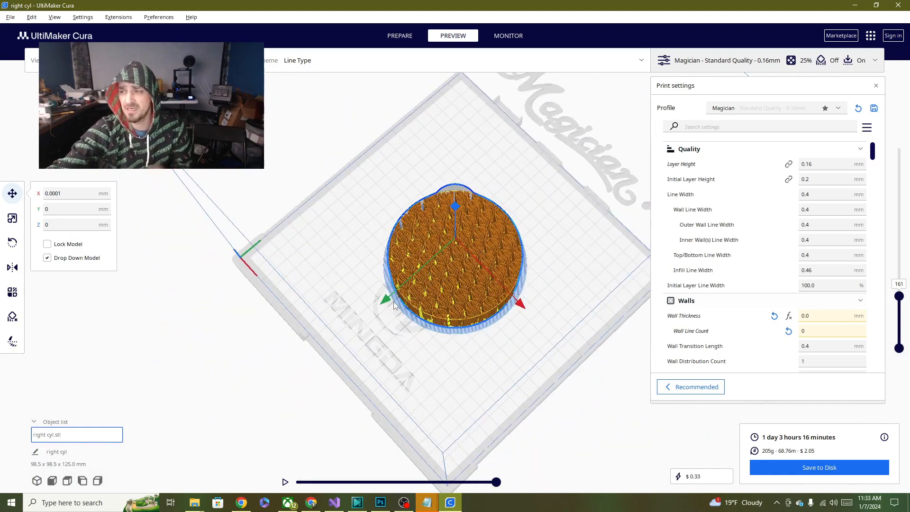
pyautogui.moveTo(401, 274); pyautogui.dragTo(308, 254, button='right')
pyautogui.moveTo(557, 275); pyautogui.dragTo(389, 228, button='right')
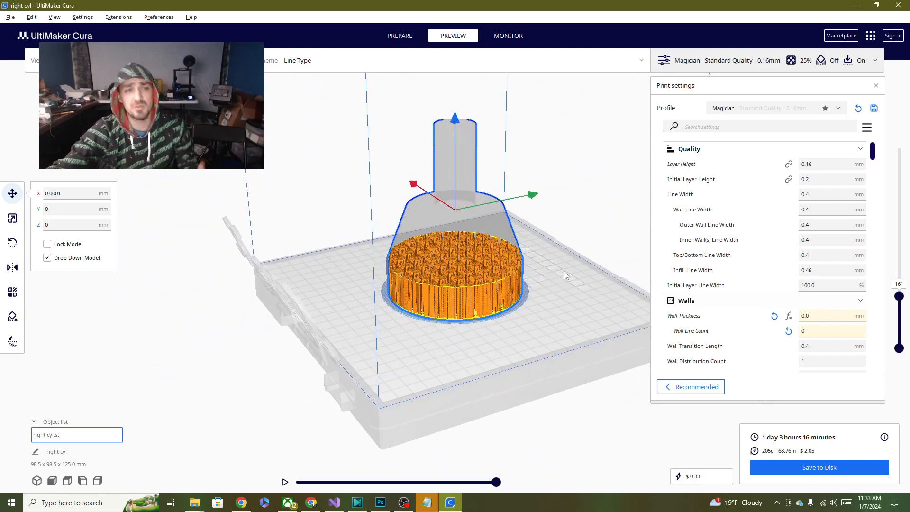
pyautogui.moveTo(502, 280); pyautogui.dragTo(370, 363, button='right')
pyautogui.moveTo(541, 280); pyautogui.dragTo(424, 265, button='right')
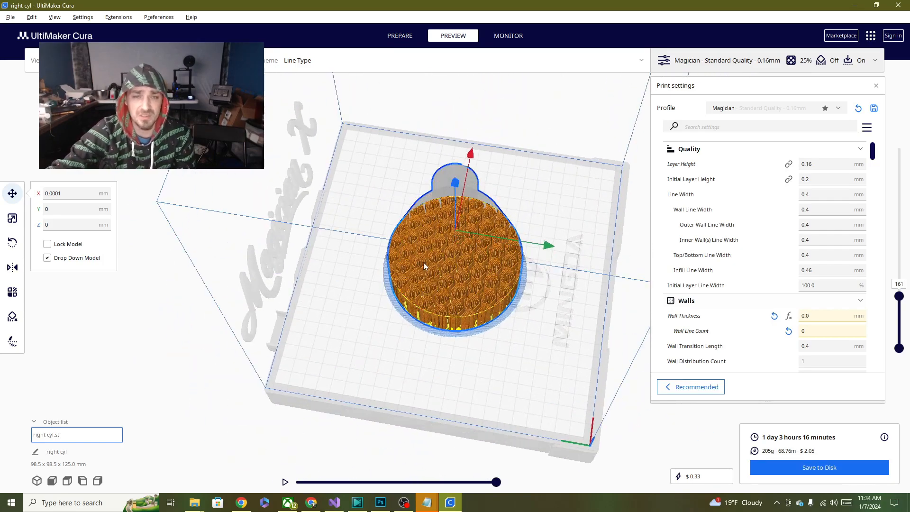